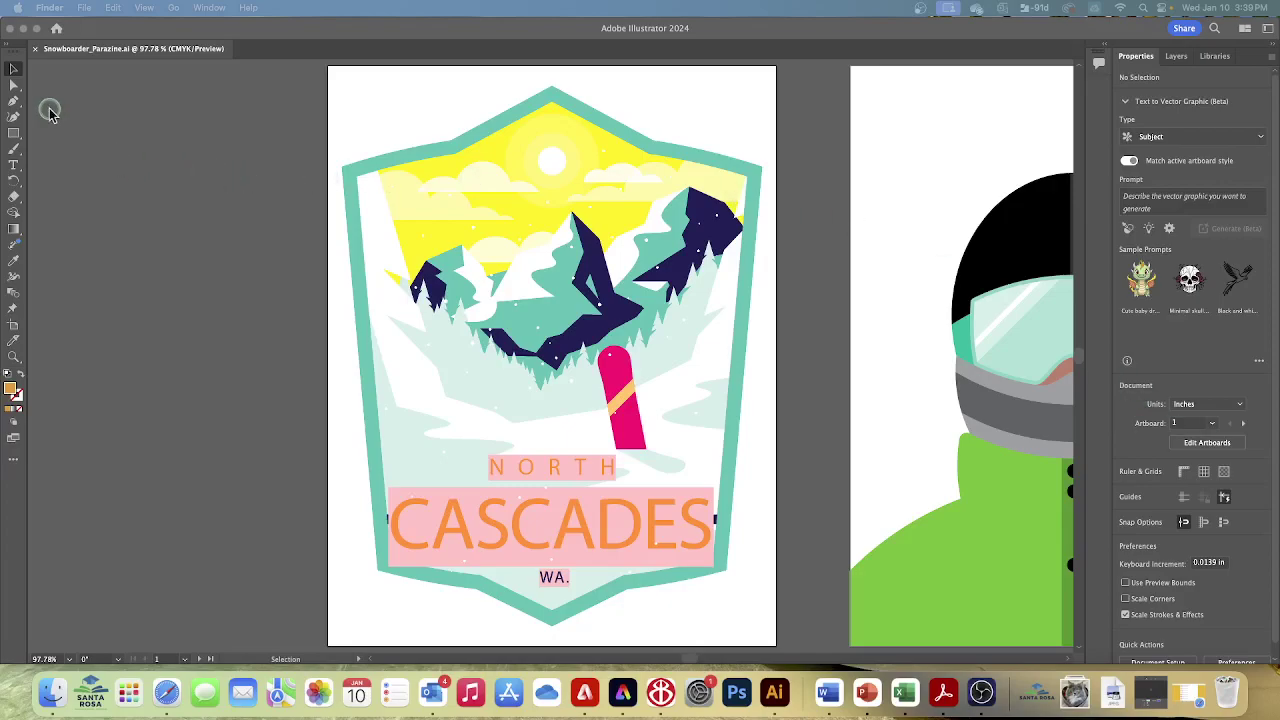
Step: Fill the yellow sky behind the mountains with the Light Orange swatch
left_click(14, 86)
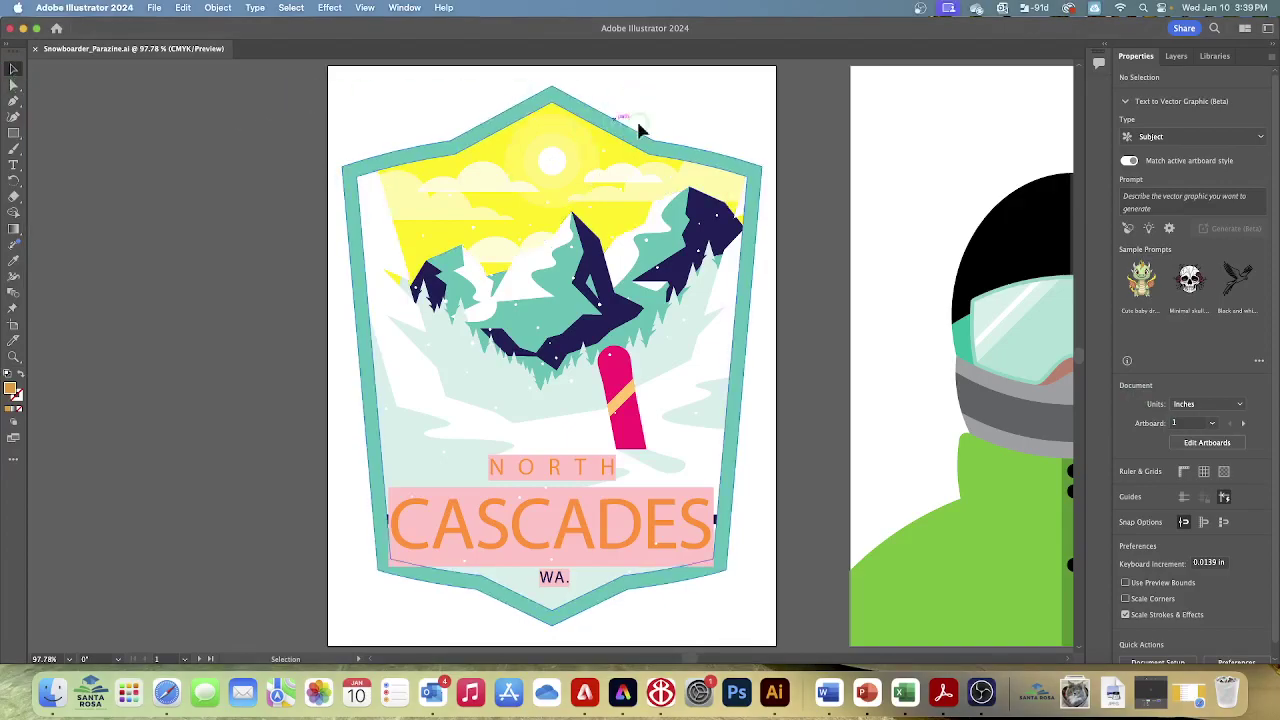
left_click(617, 150)
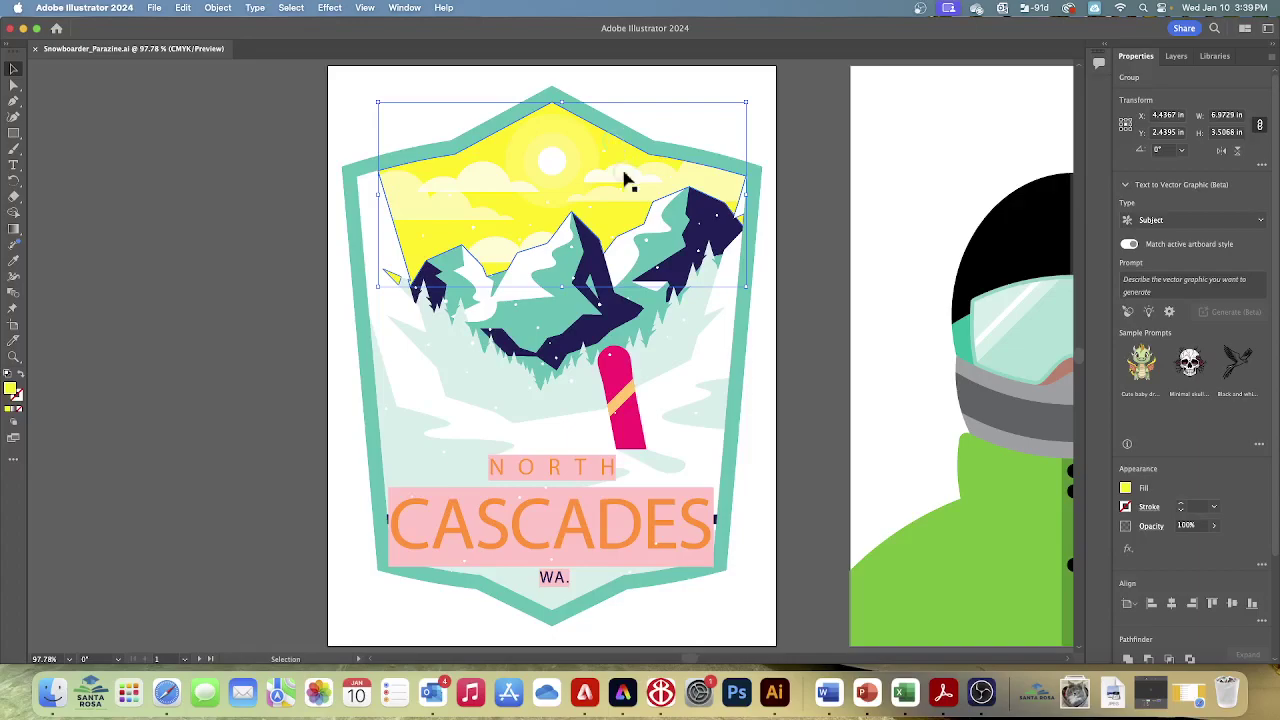
left_click(1126, 490)
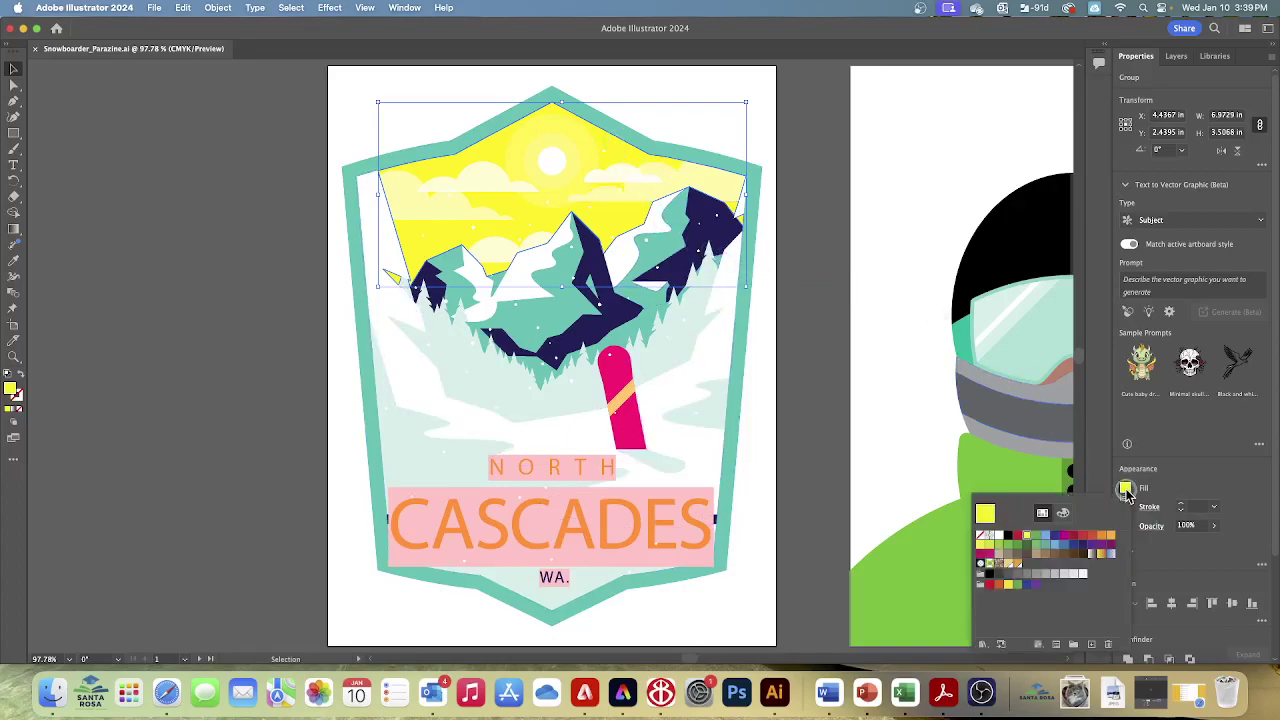
left_click(1010, 566)
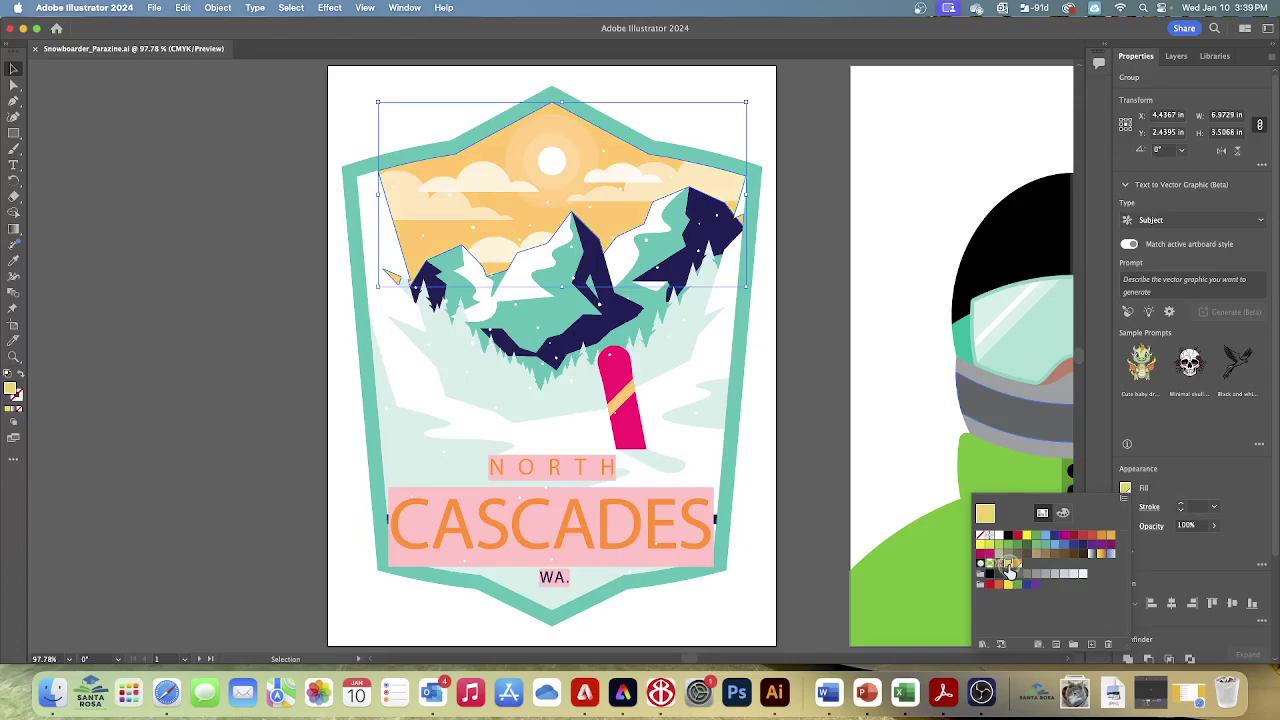
Step: Edit the Light Orange swatch, set its cyan to 80%, and move the options dialog clear of the badge artwork
double_click(1010, 567)
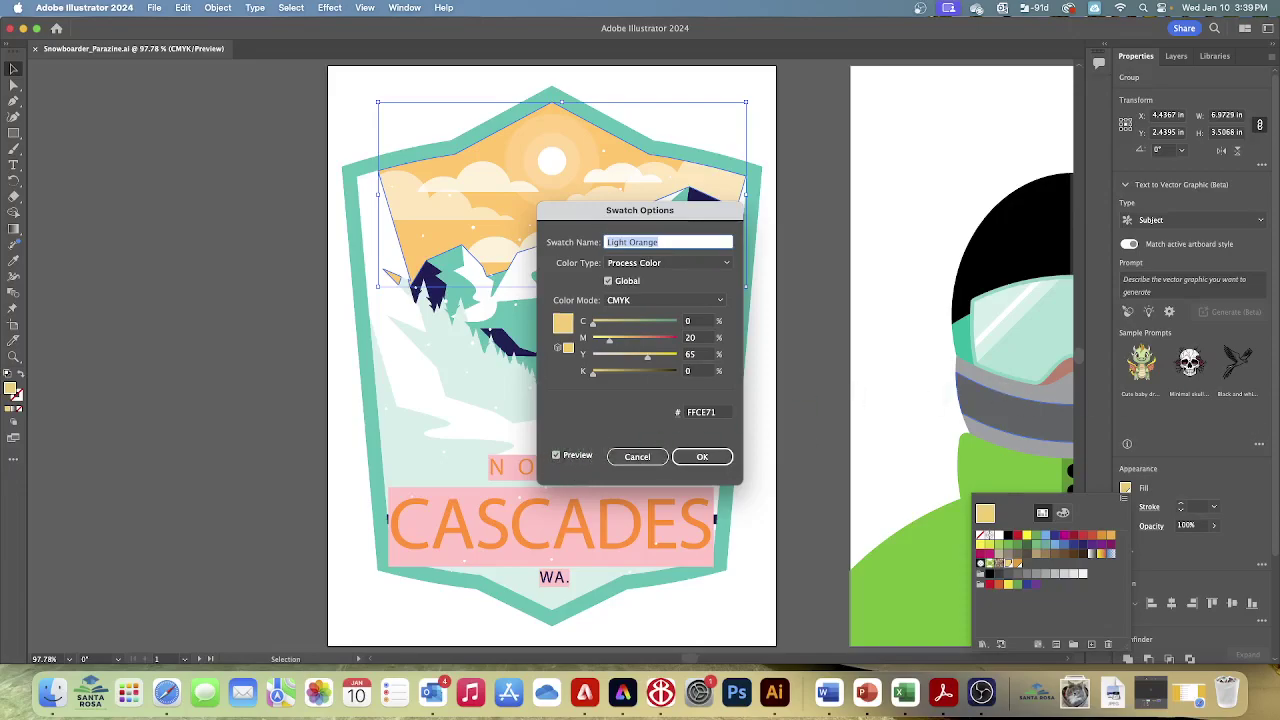
left_click(699, 323)
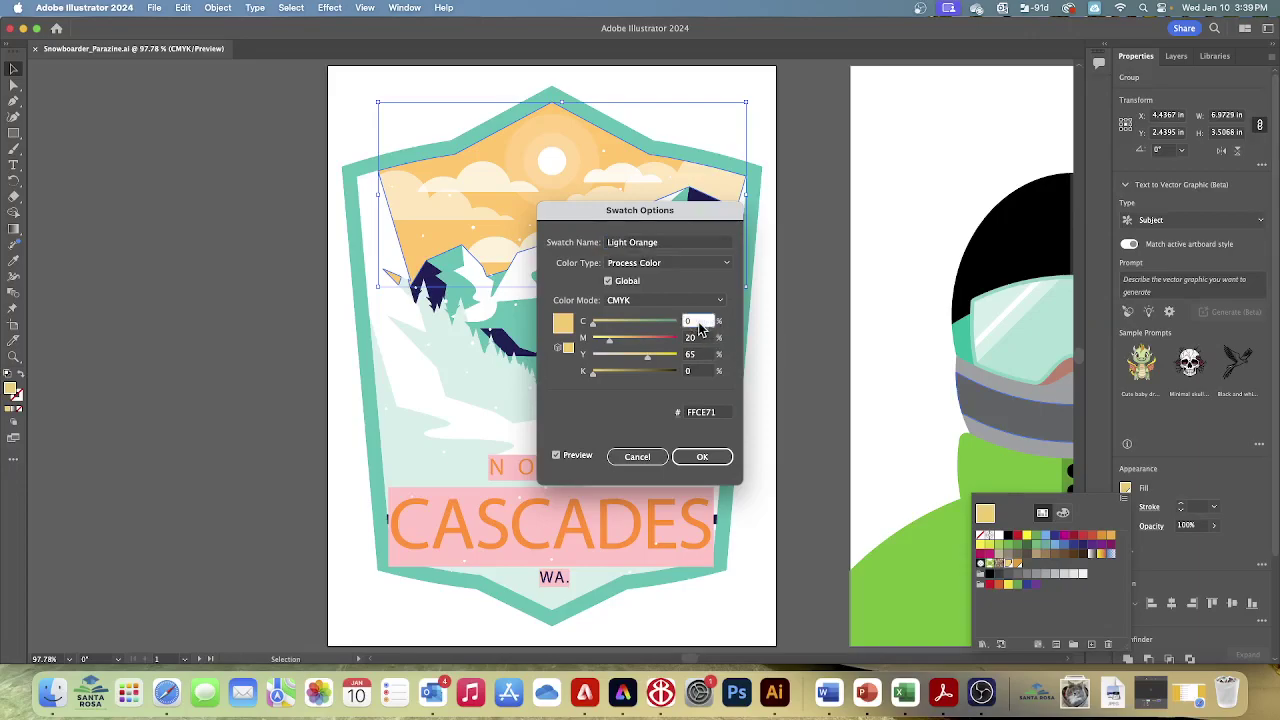
key("BackSpace")
type("80")
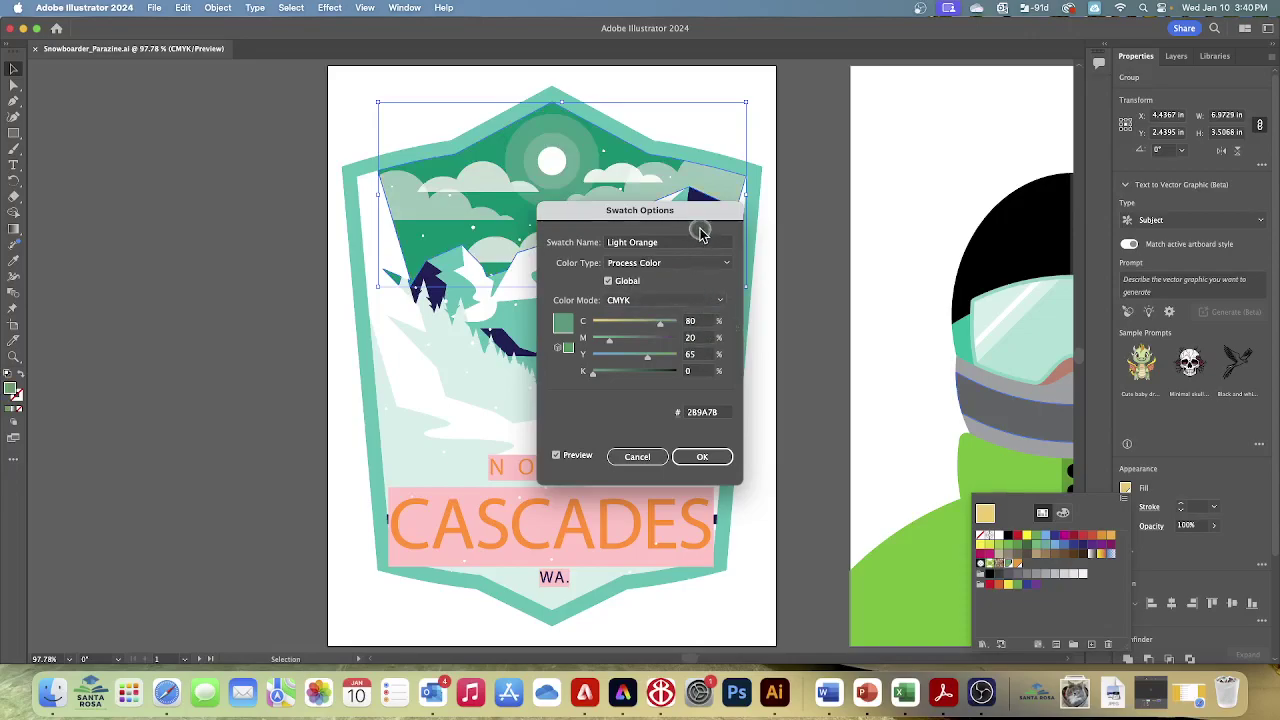
left_click_drag(697, 216, 924, 297)
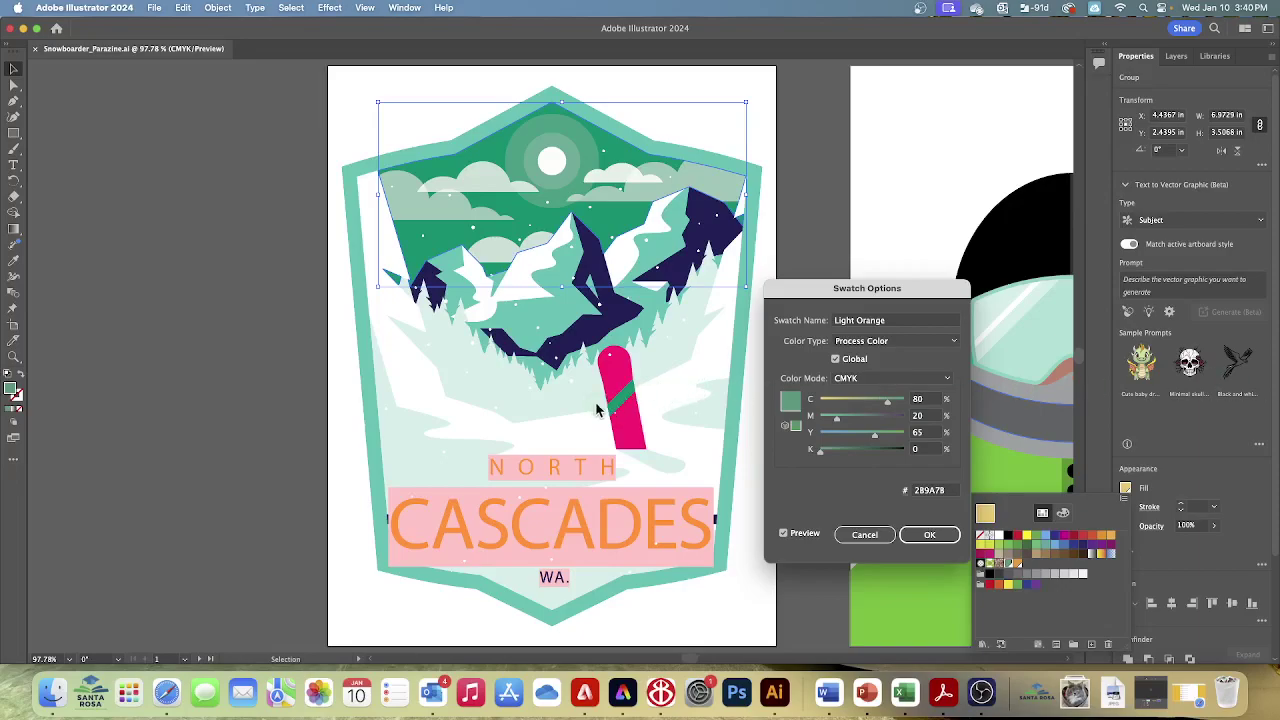
Step: Set the Light Orange swatch's cyan to 3% and apply the swatch change
left_click(917, 400)
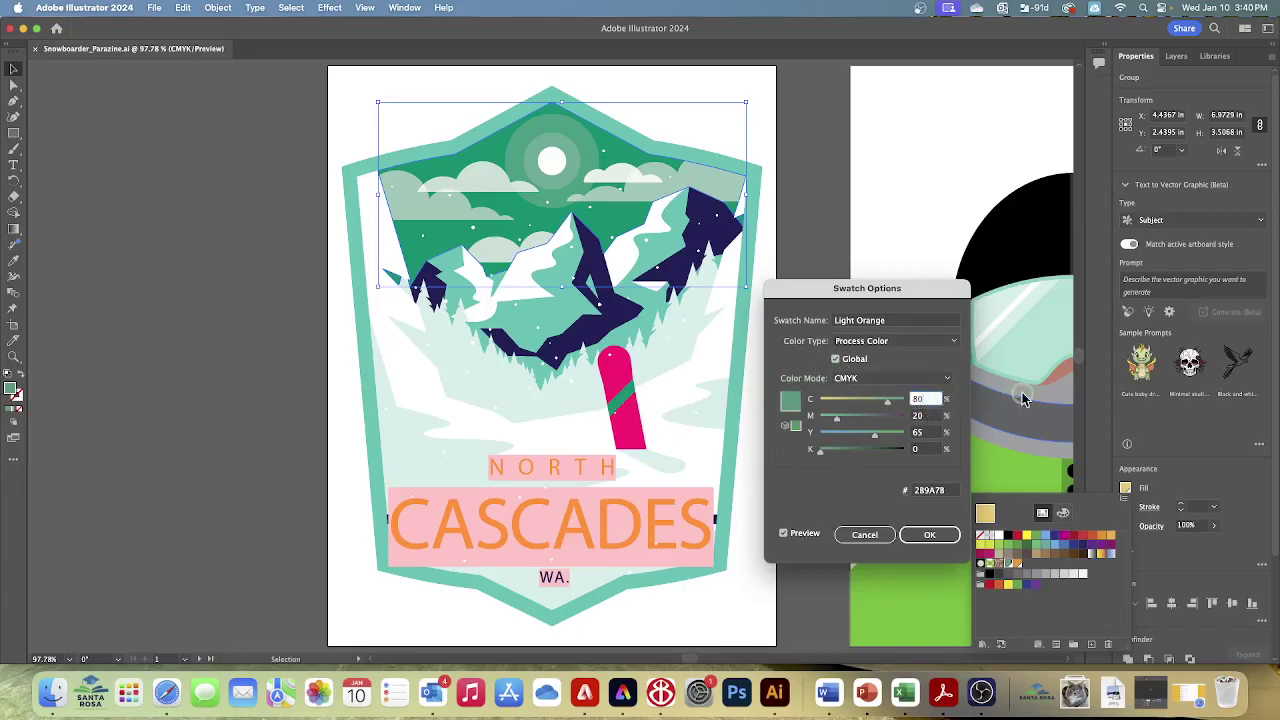
key("BackSpace")
type("3")
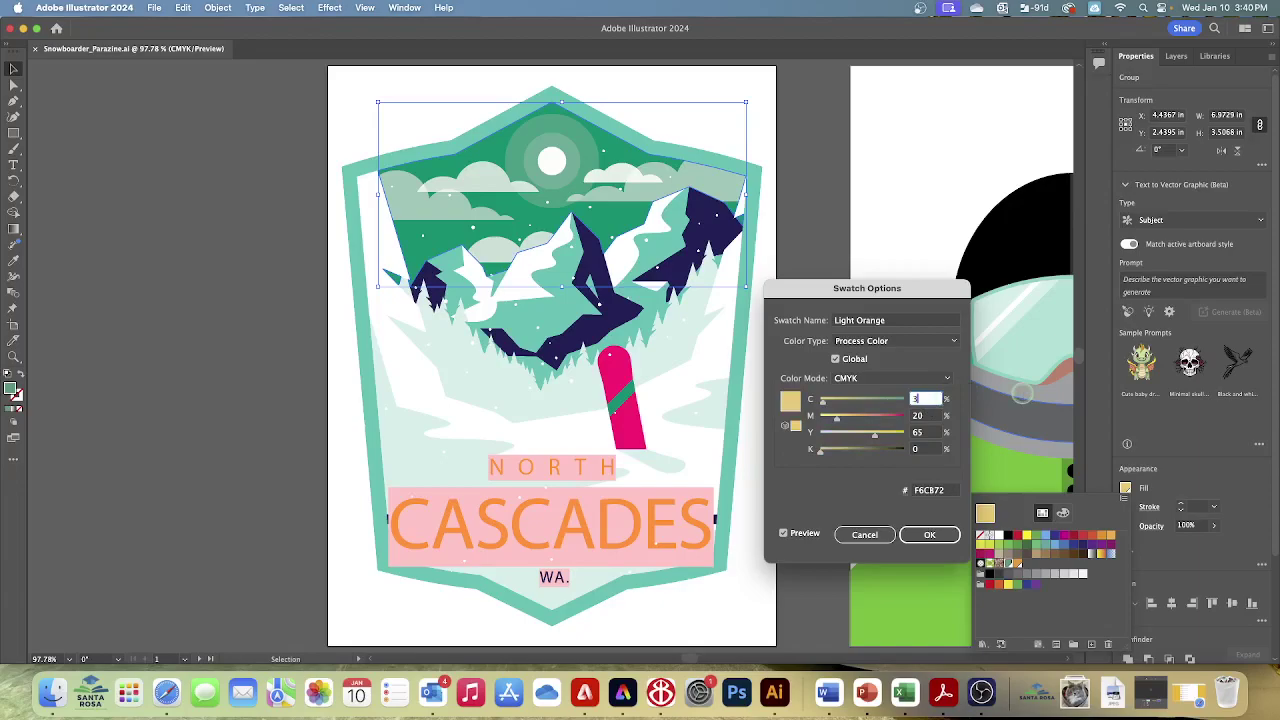
left_click(928, 538)
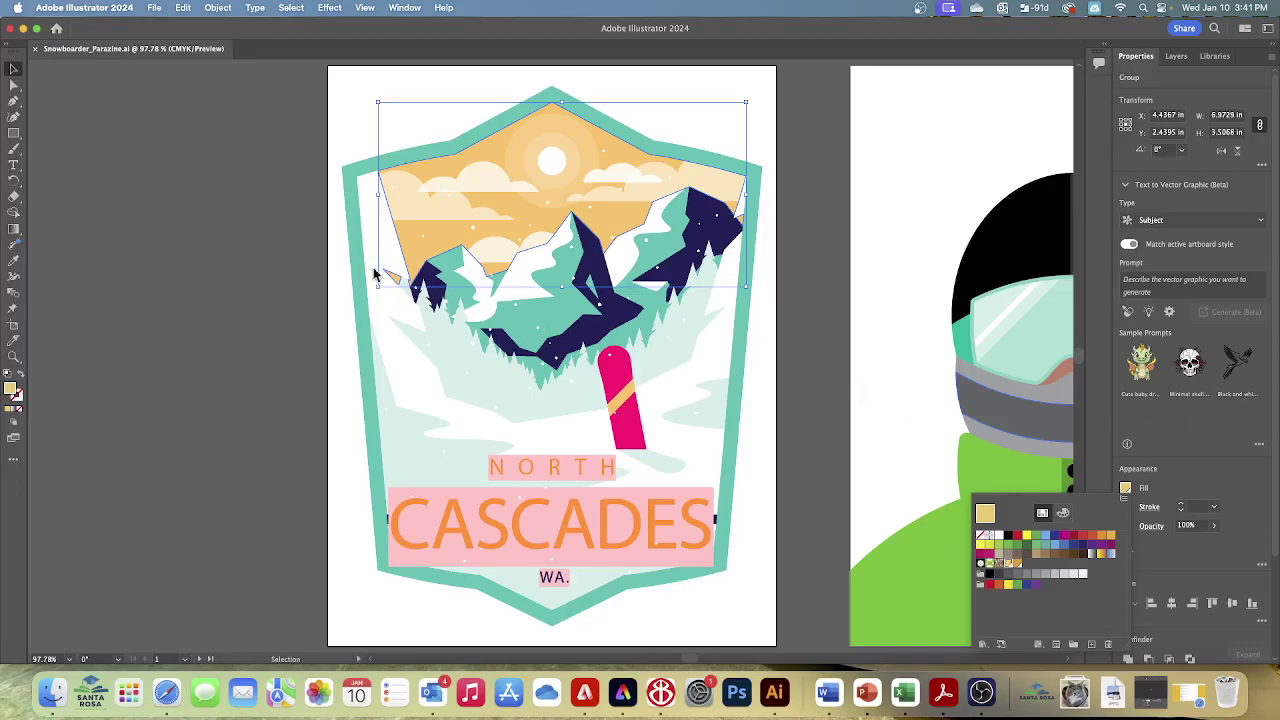
left_click(15, 70)
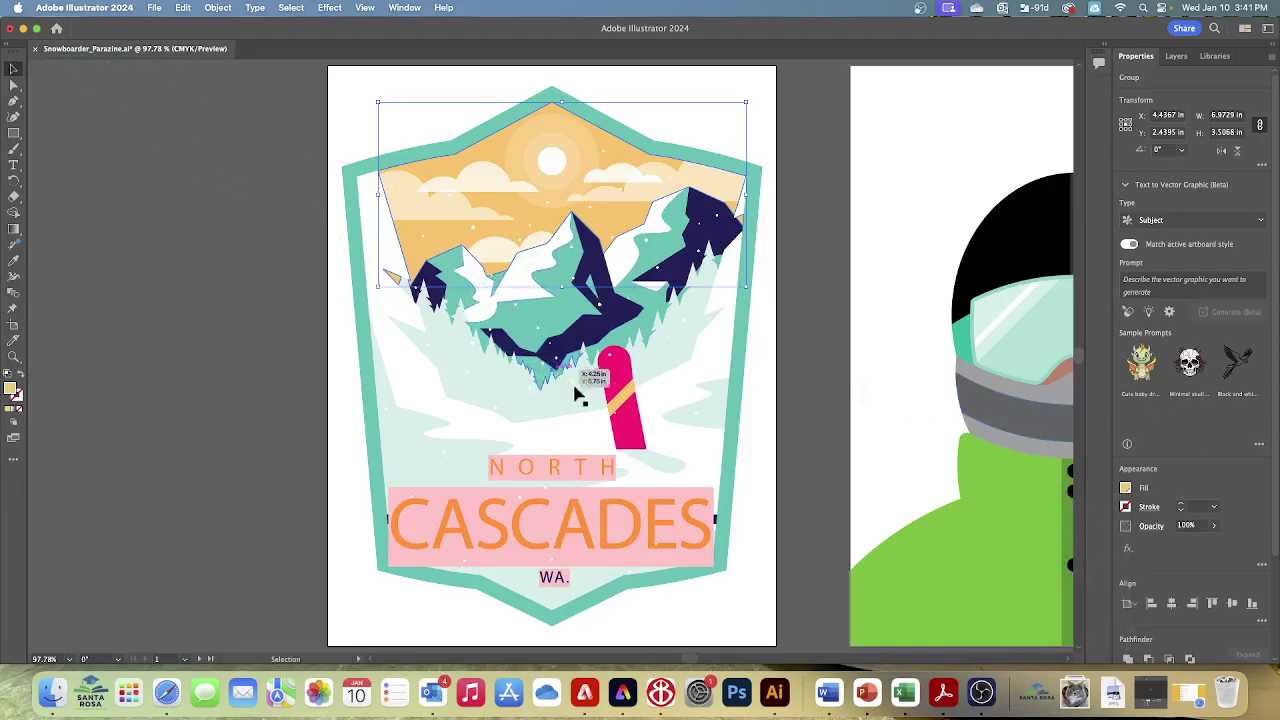
Step: Check which fill swatch the pink snowboard shape uses
left_click(614, 432)
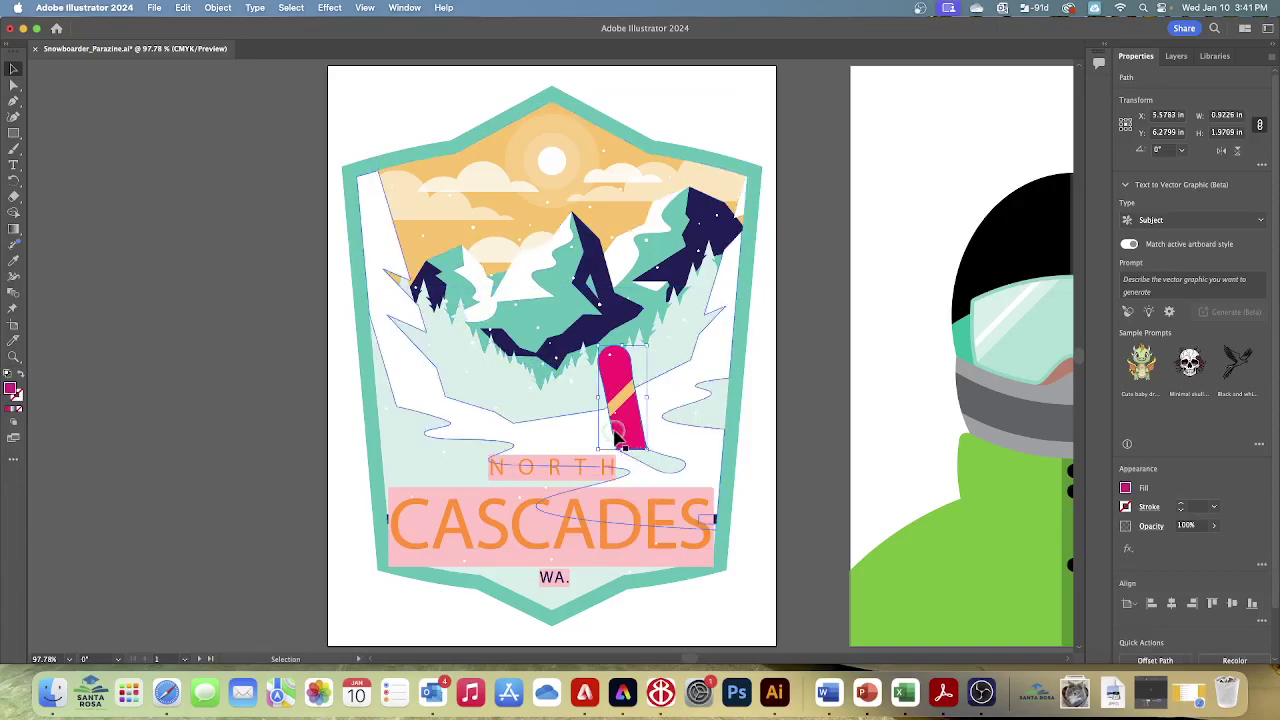
left_click(1125, 488)
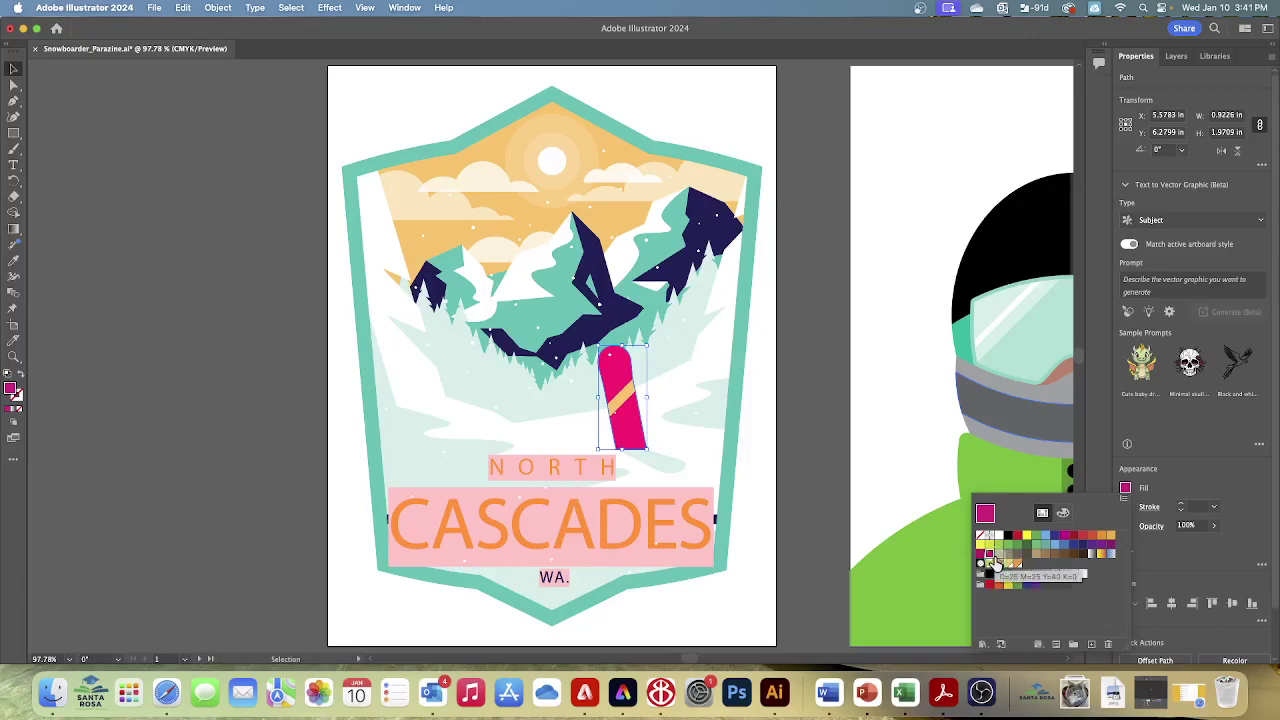
left_click(1241, 554)
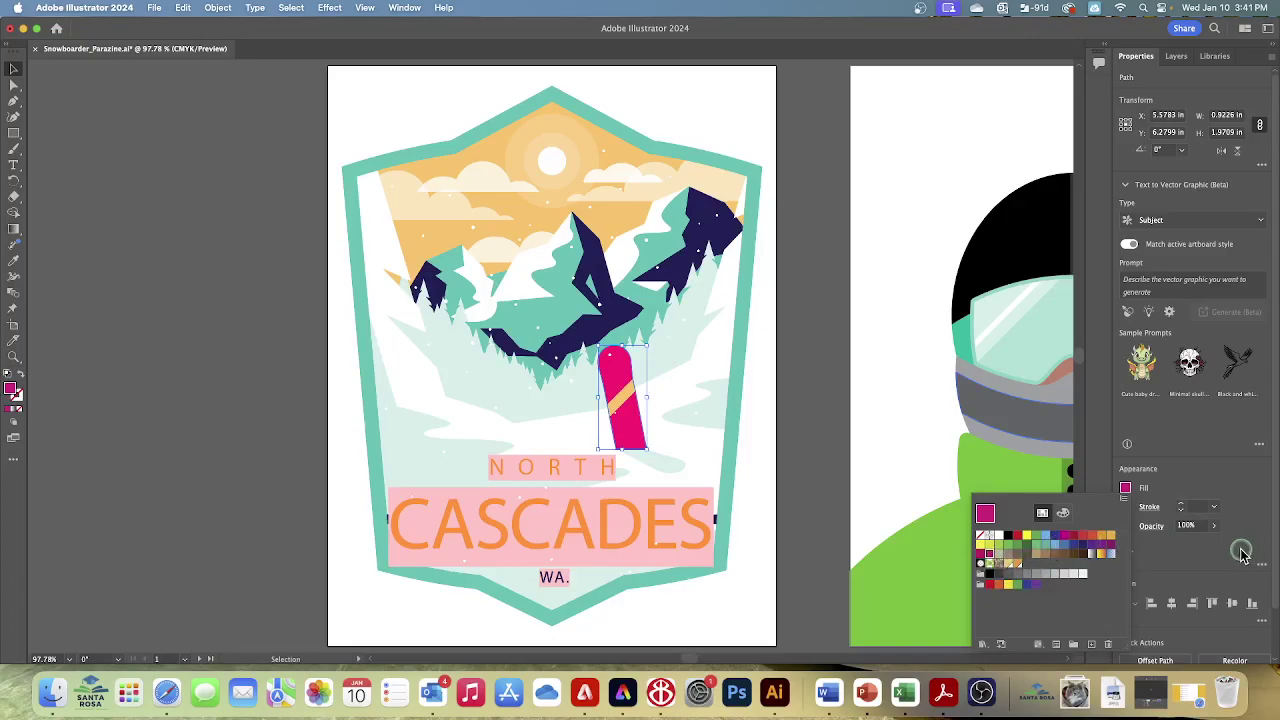
left_click(1241, 554)
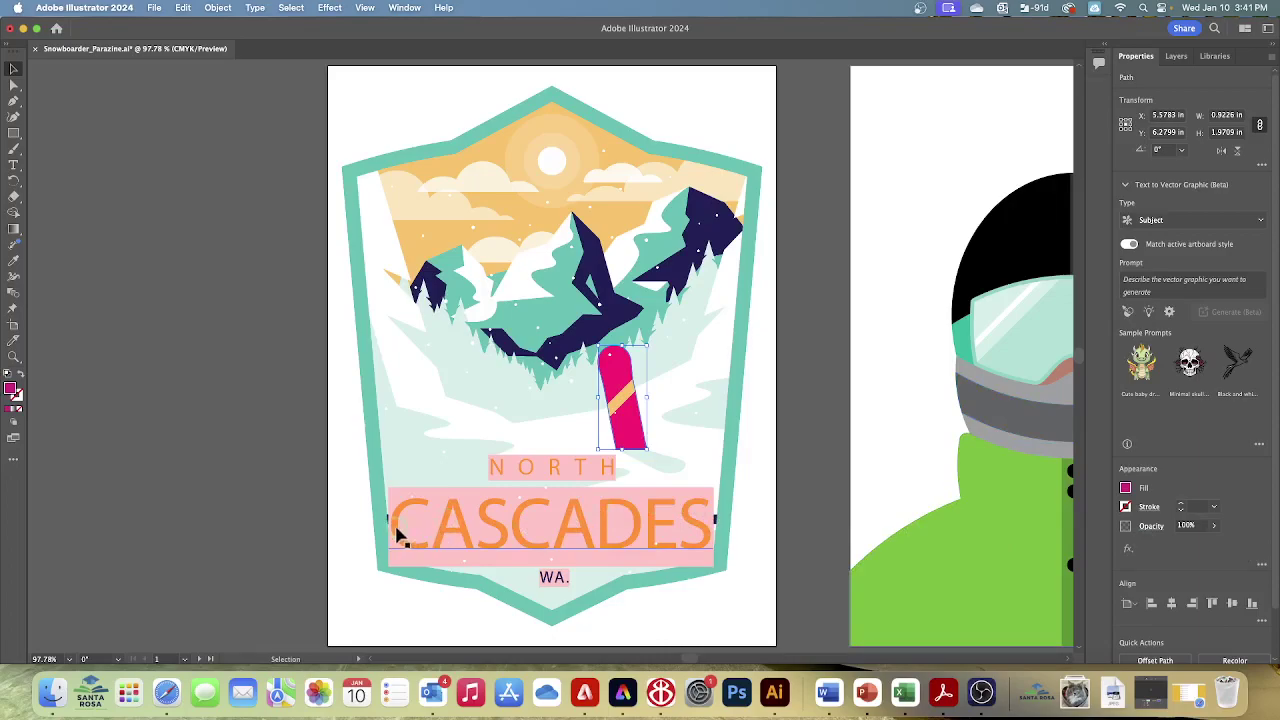
Step: Fill the small dark blue shapes at both ends of CASCADES with the pink C=0 M=95 Y=20 K=0 swatch, and deselect everything
left_click(716, 525)
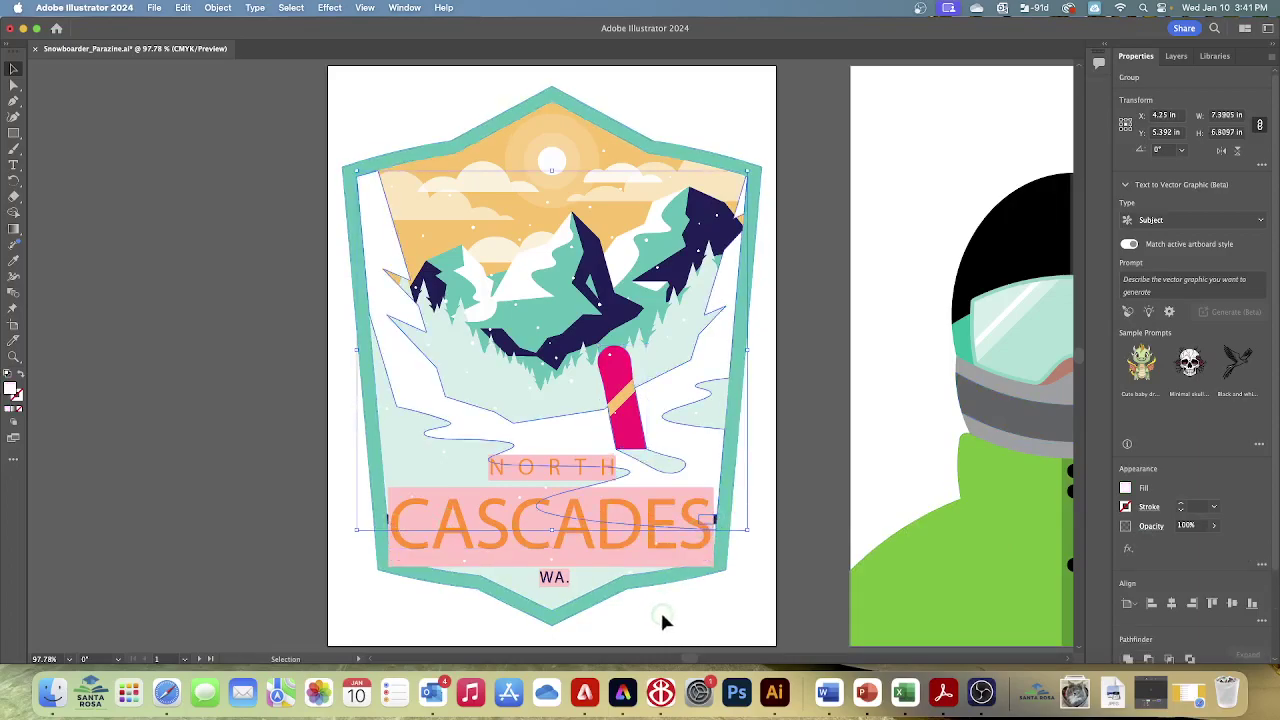
left_click(705, 600)
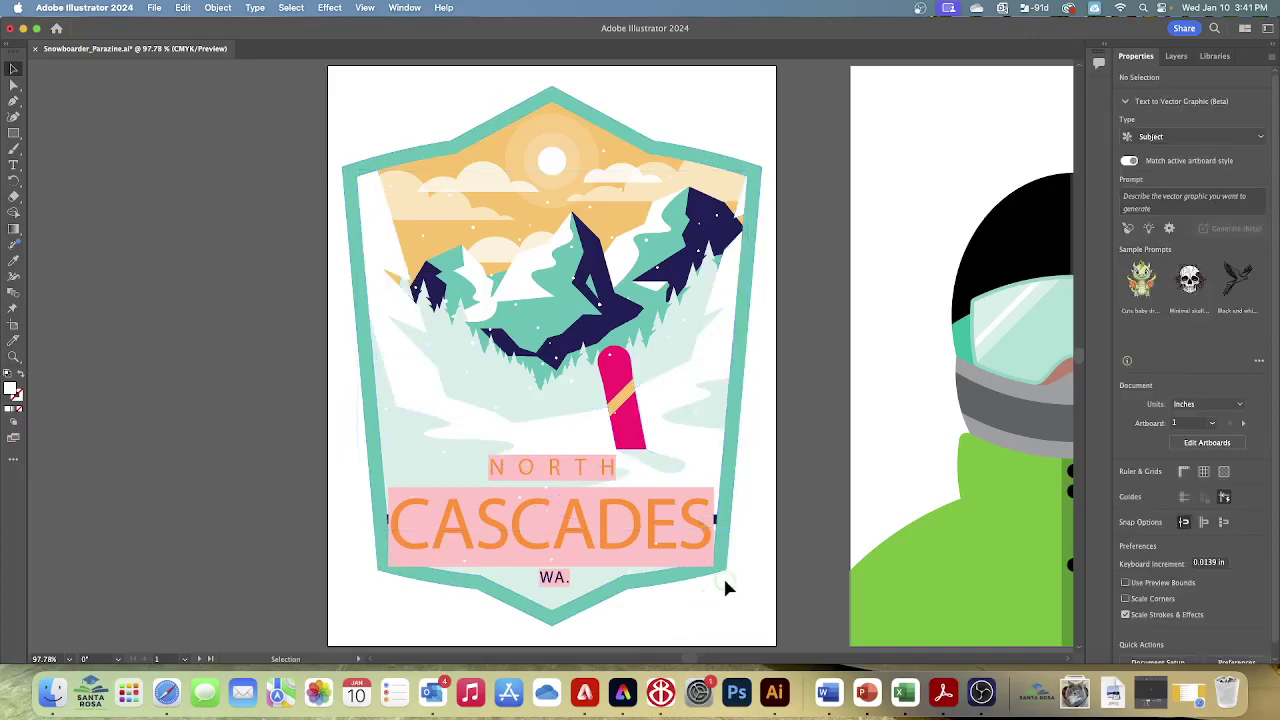
key("super+equal")
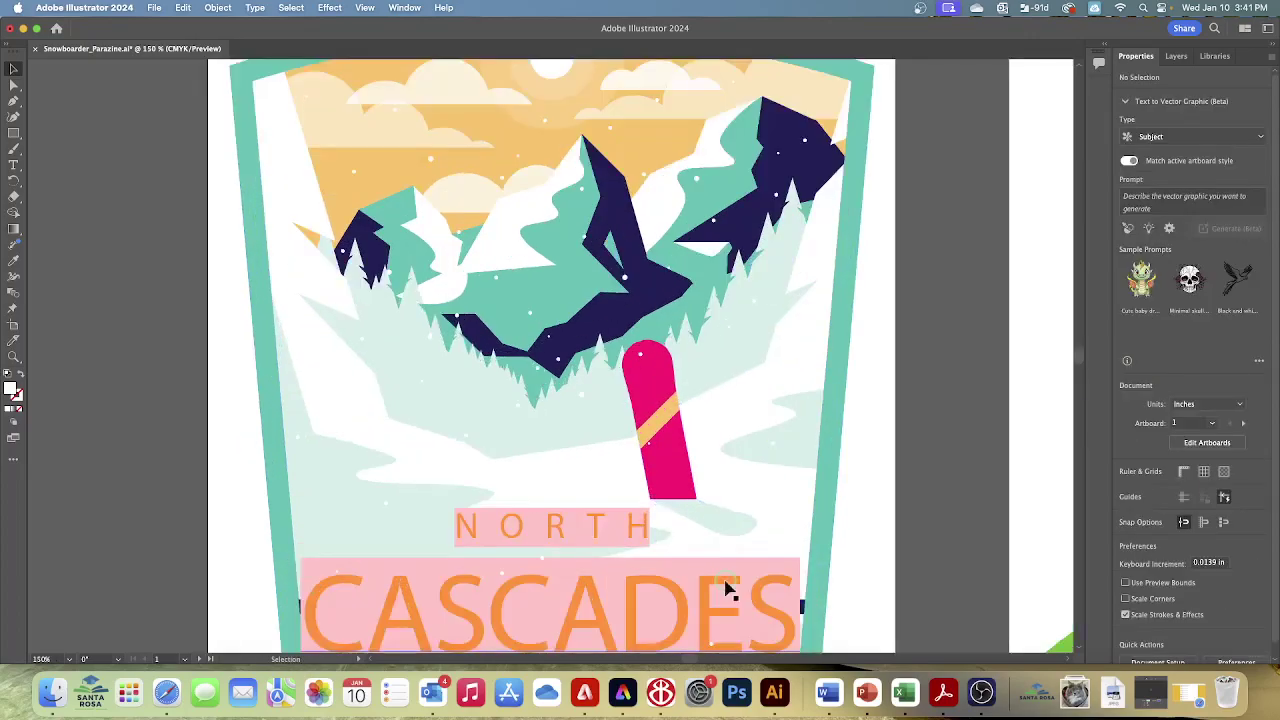
left_click_drag(801, 601, 802, 607)
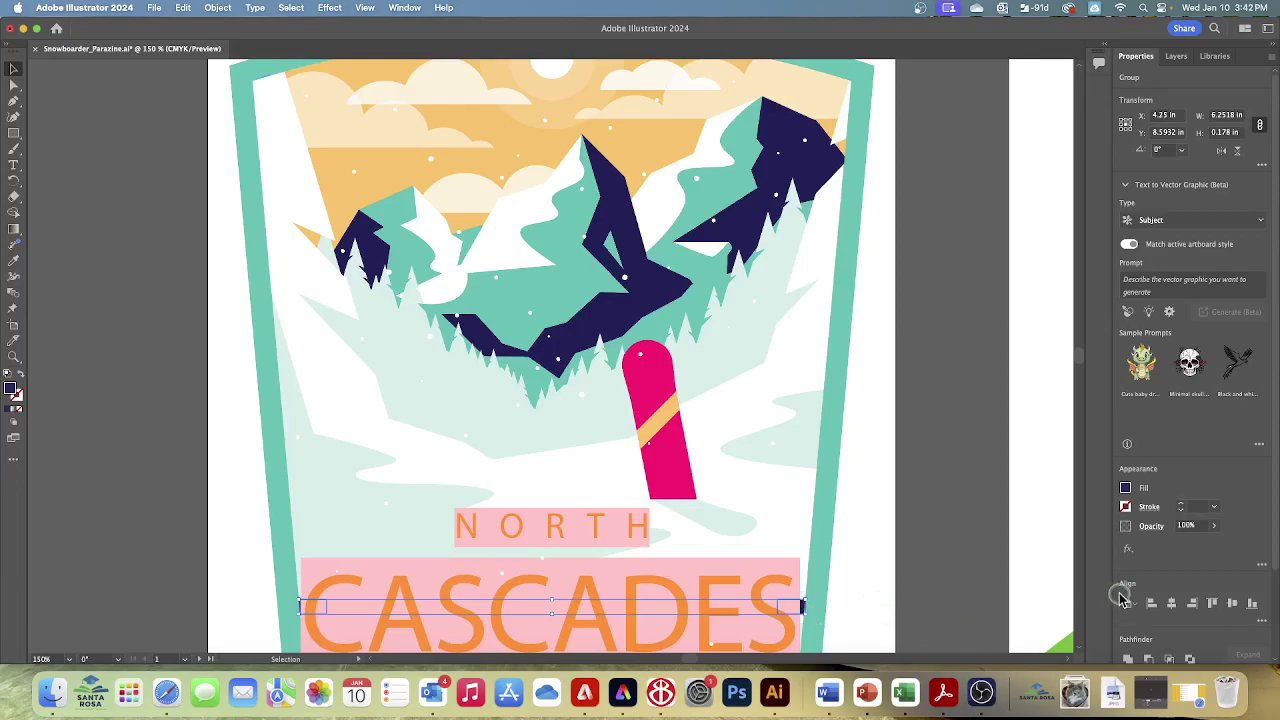
left_click(1126, 489)
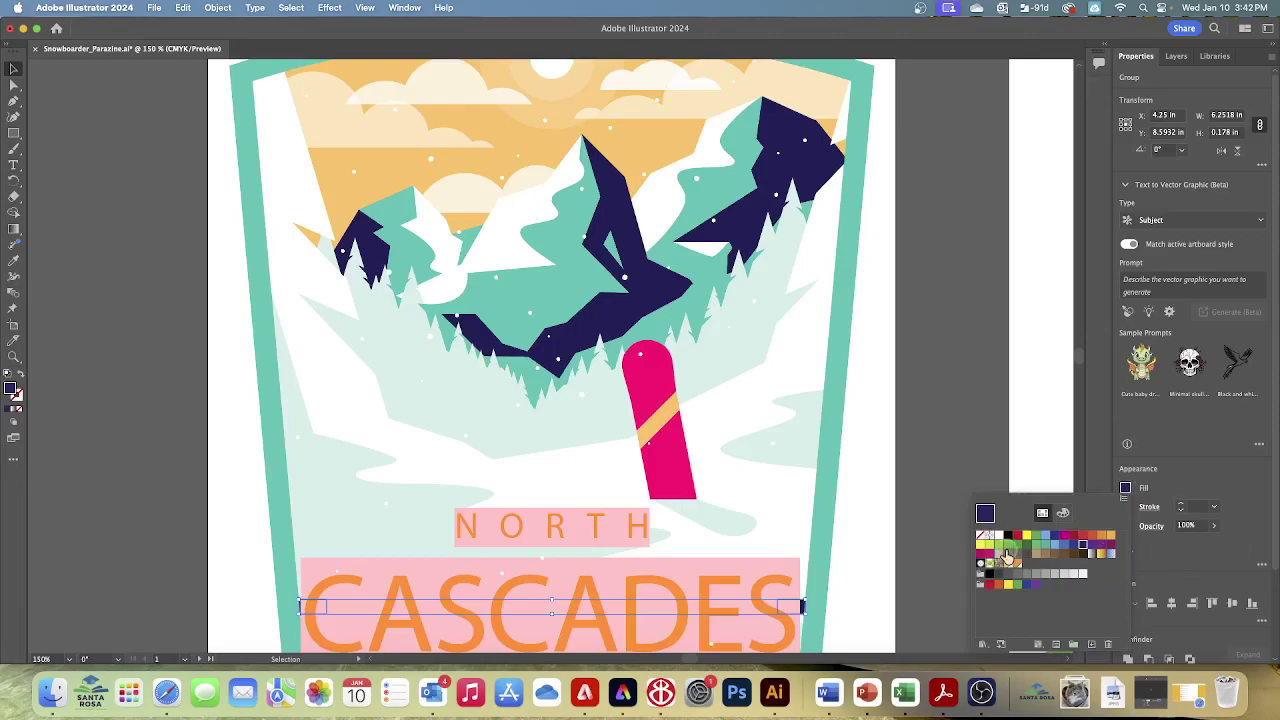
left_click(987, 556)
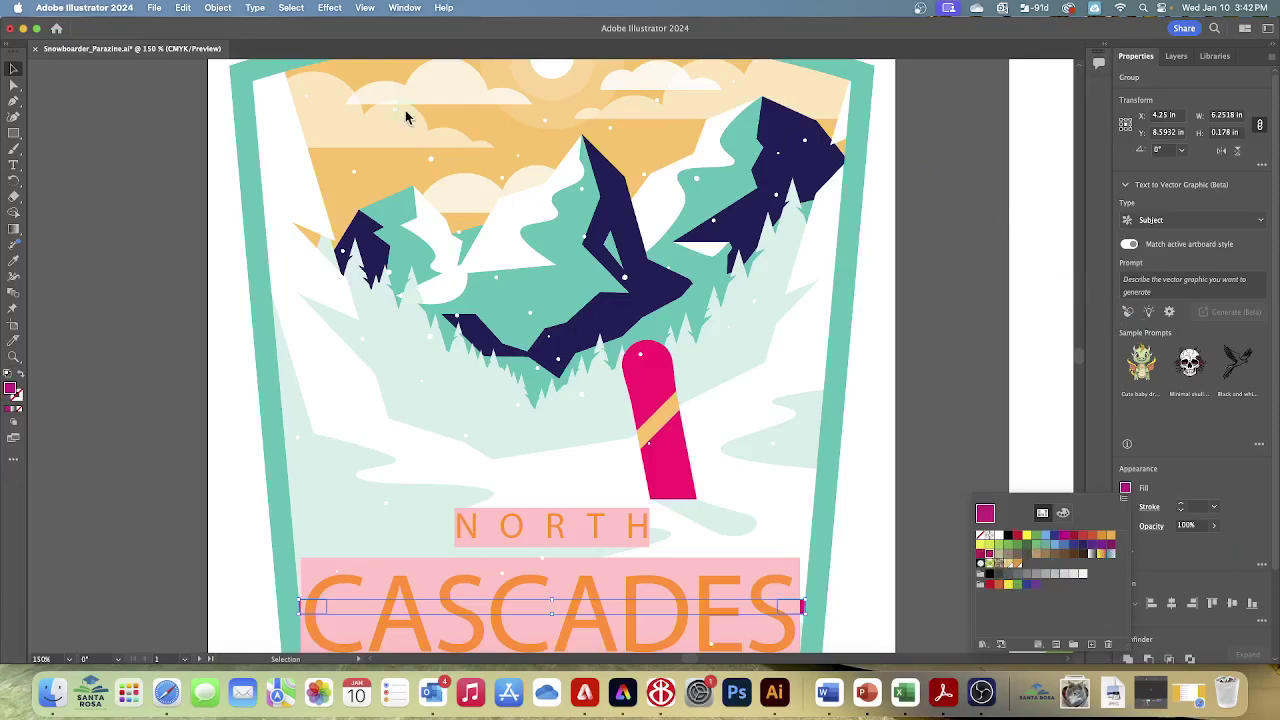
left_click(294, 10)
left_click(294, 10)
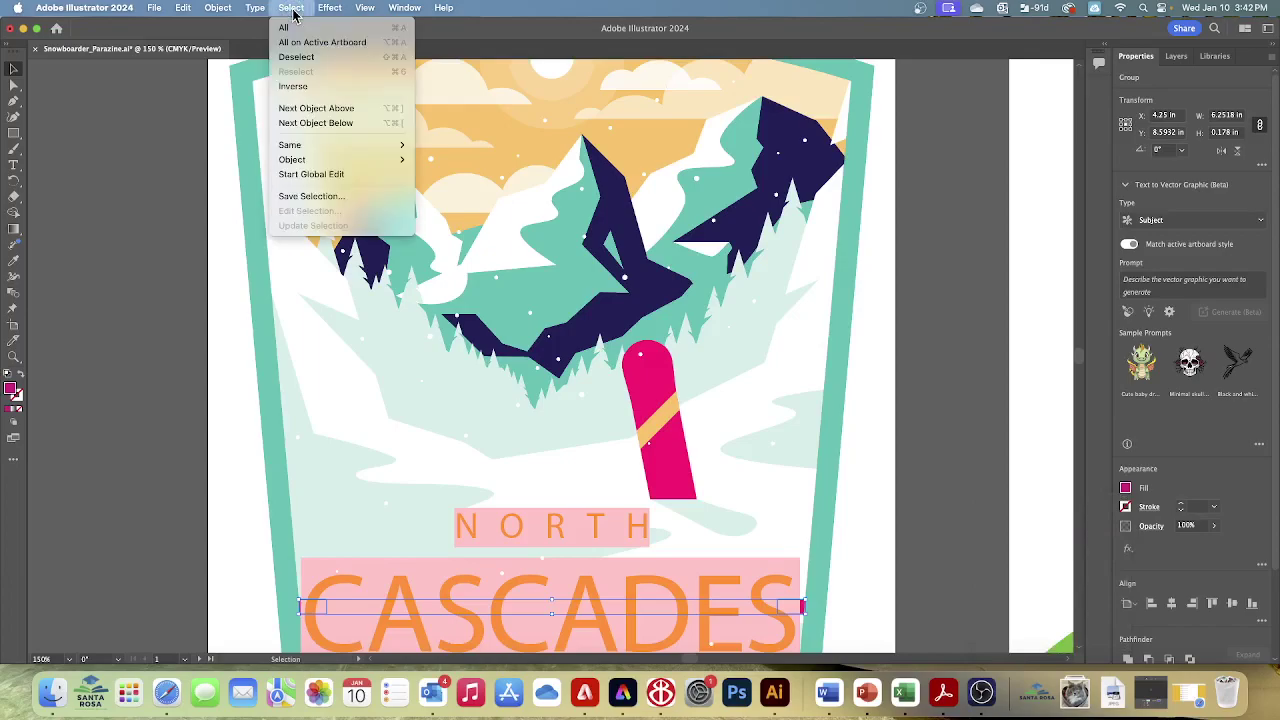
left_click(298, 58)
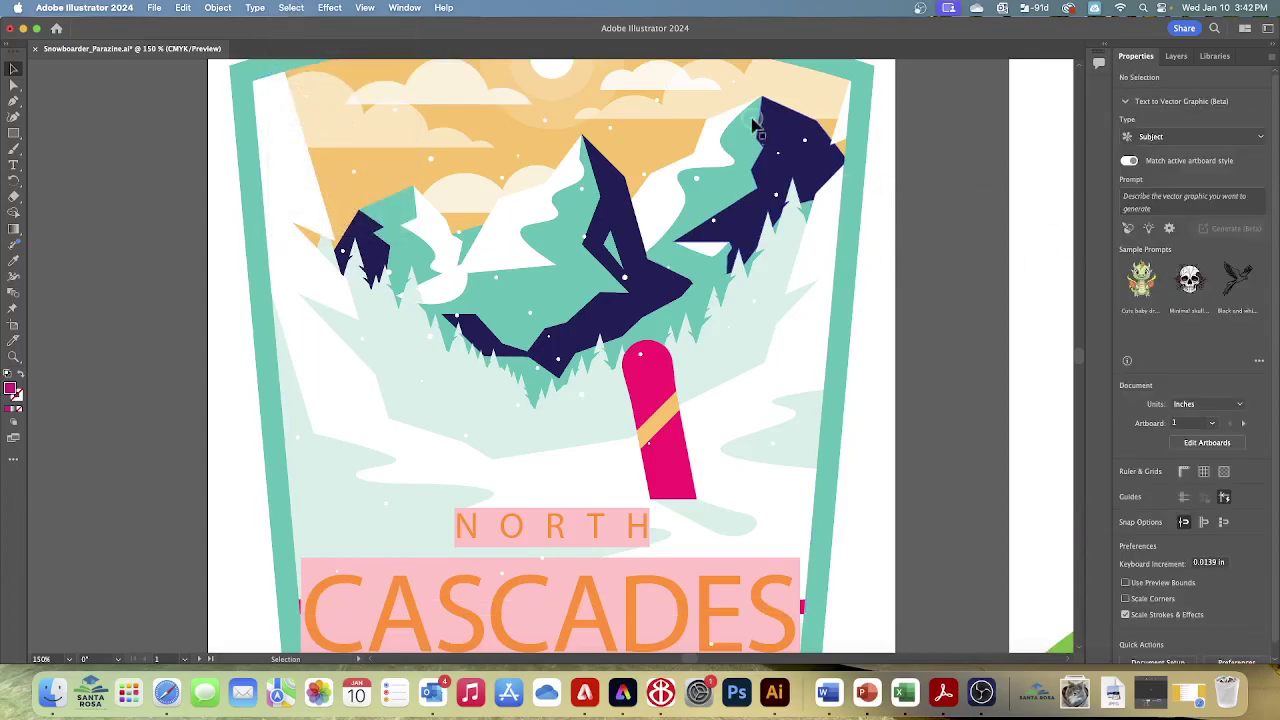
Step: Display the document's swatches and rename the pink C=0 M=95 Y=20 K=0 swatch to Snowboard Pink
left_click(422, 10)
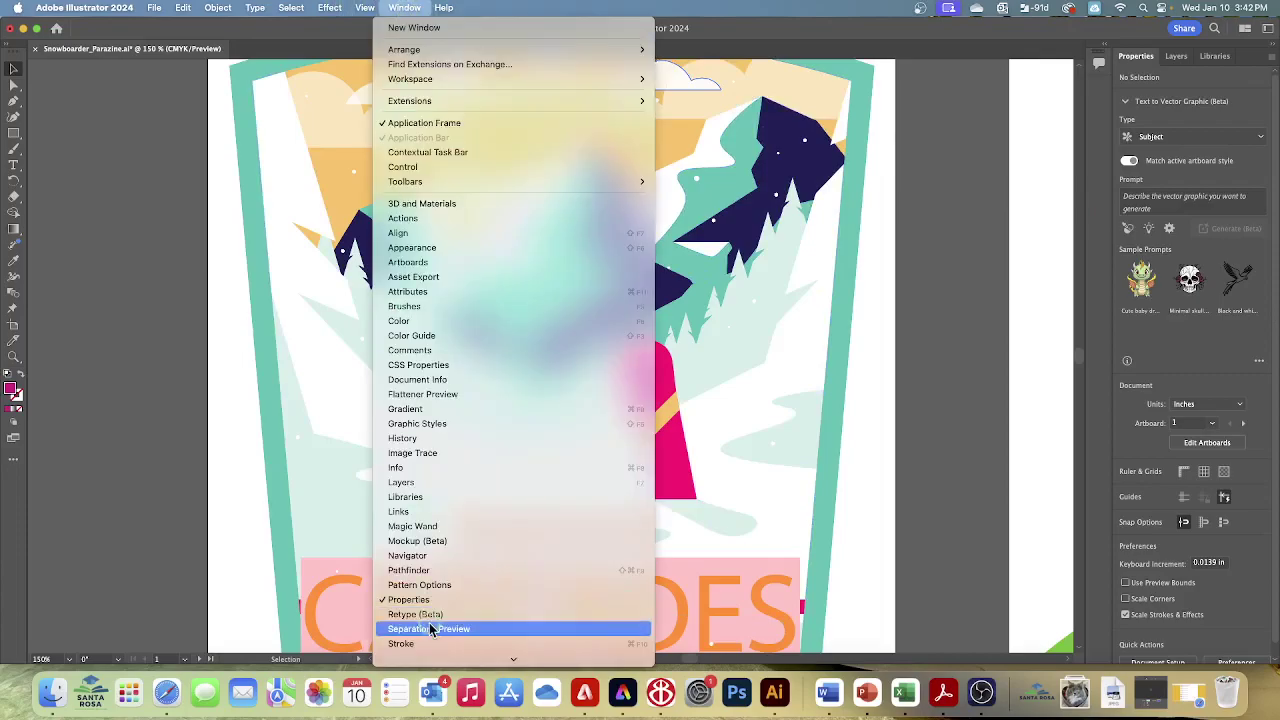
scroll(455, 617, "down", 1)
scroll(460, 617, "down", 4)
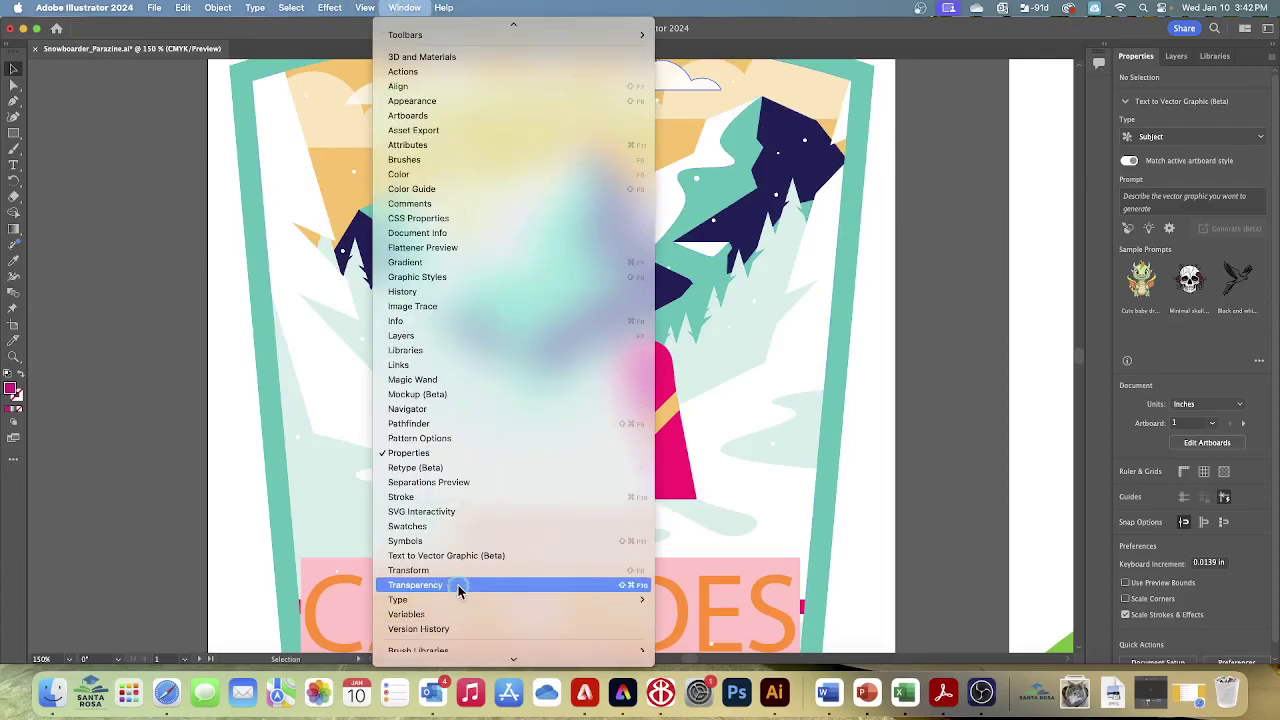
left_click(407, 526)
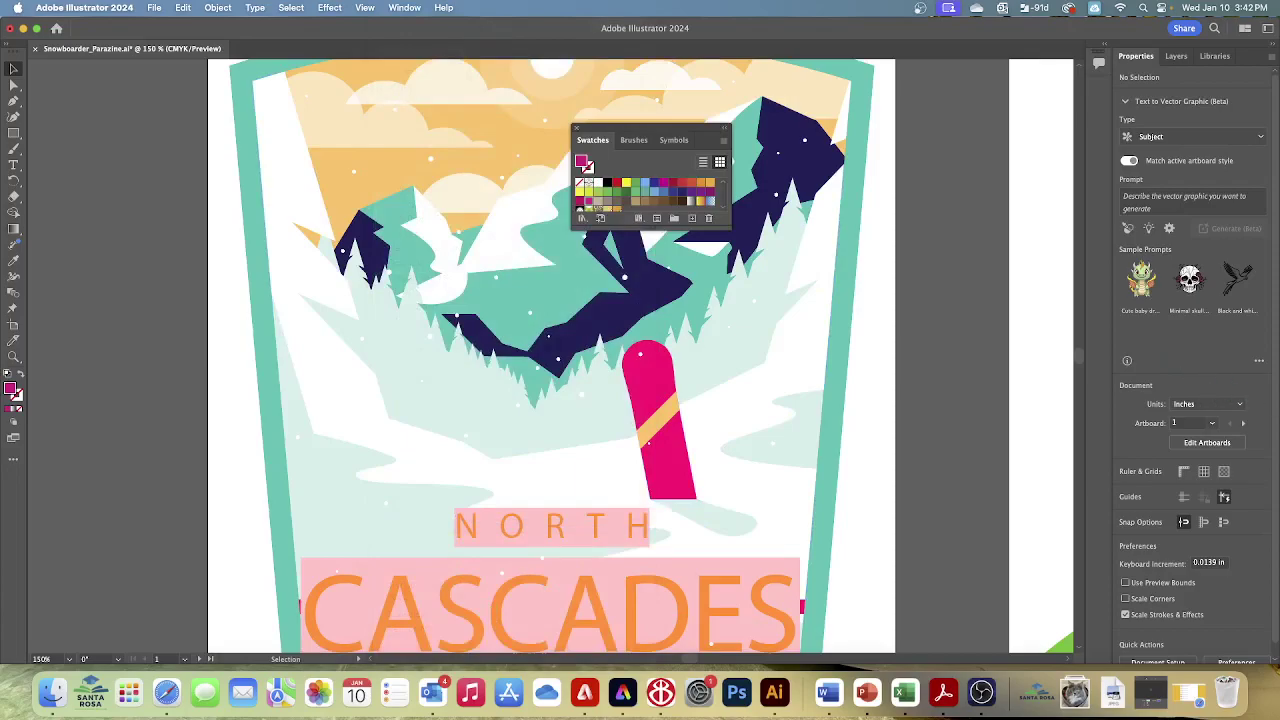
double_click(586, 203)
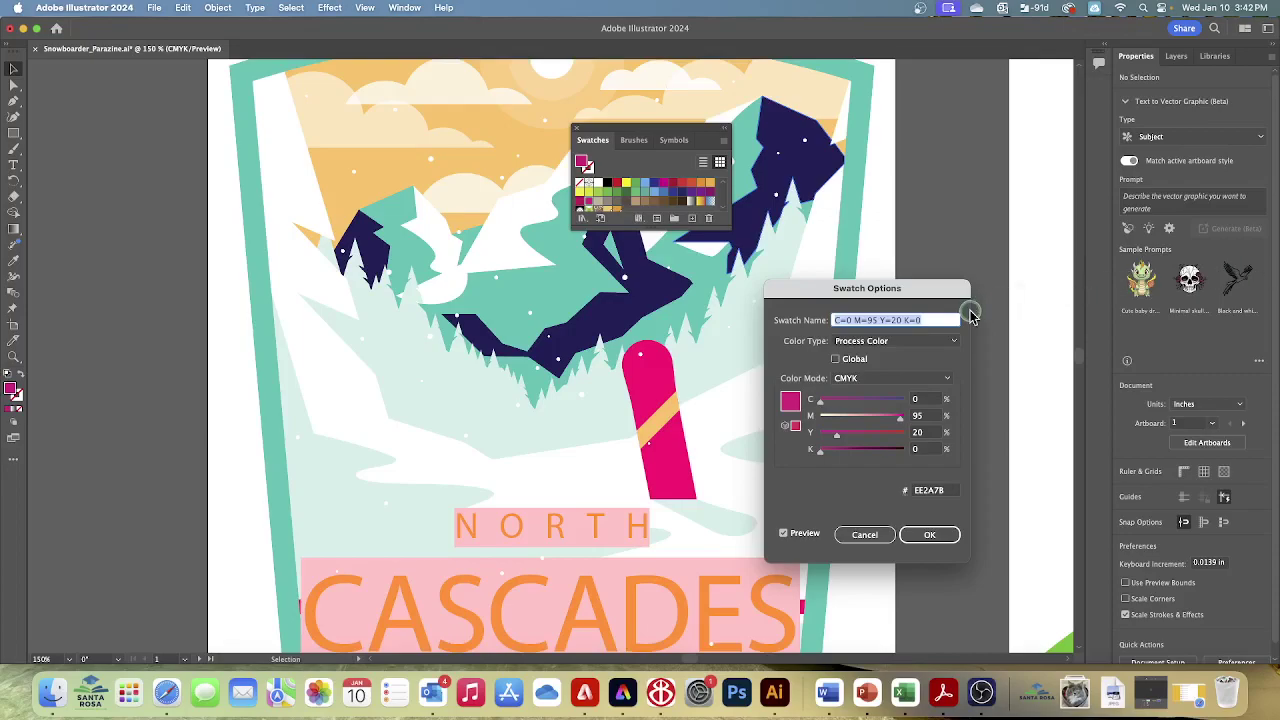
type("Sn")
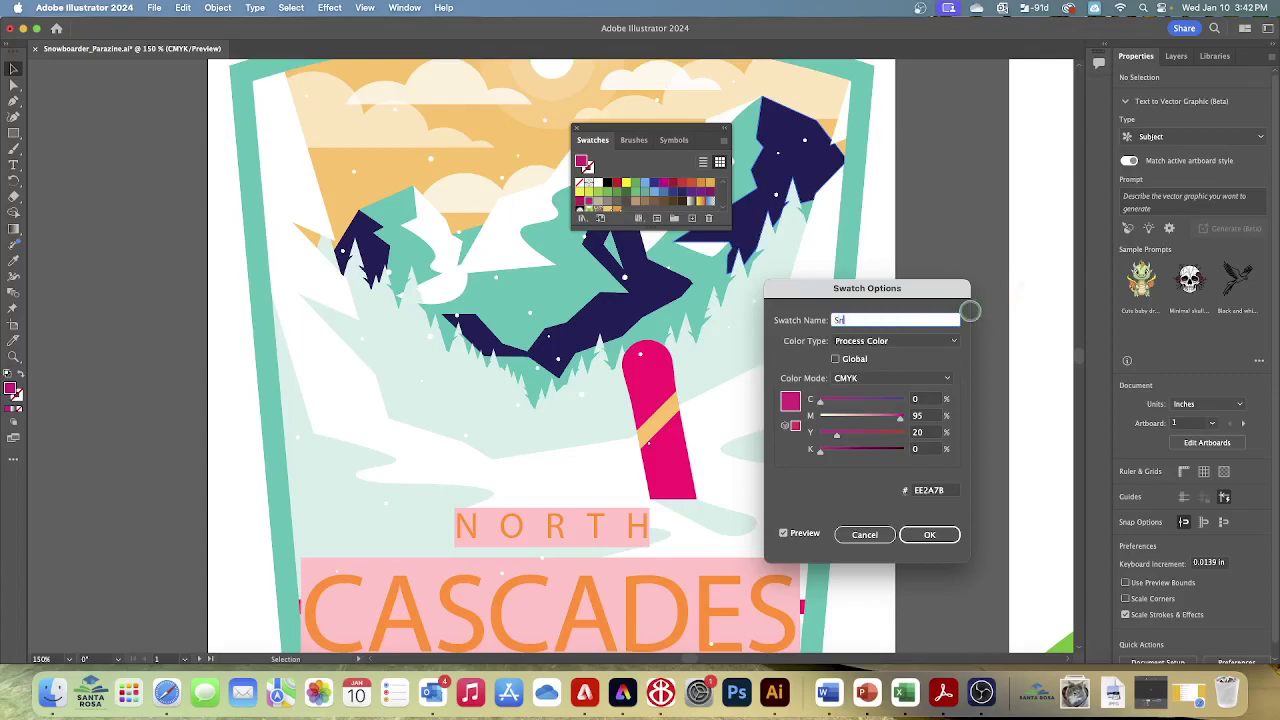
type("owboa")
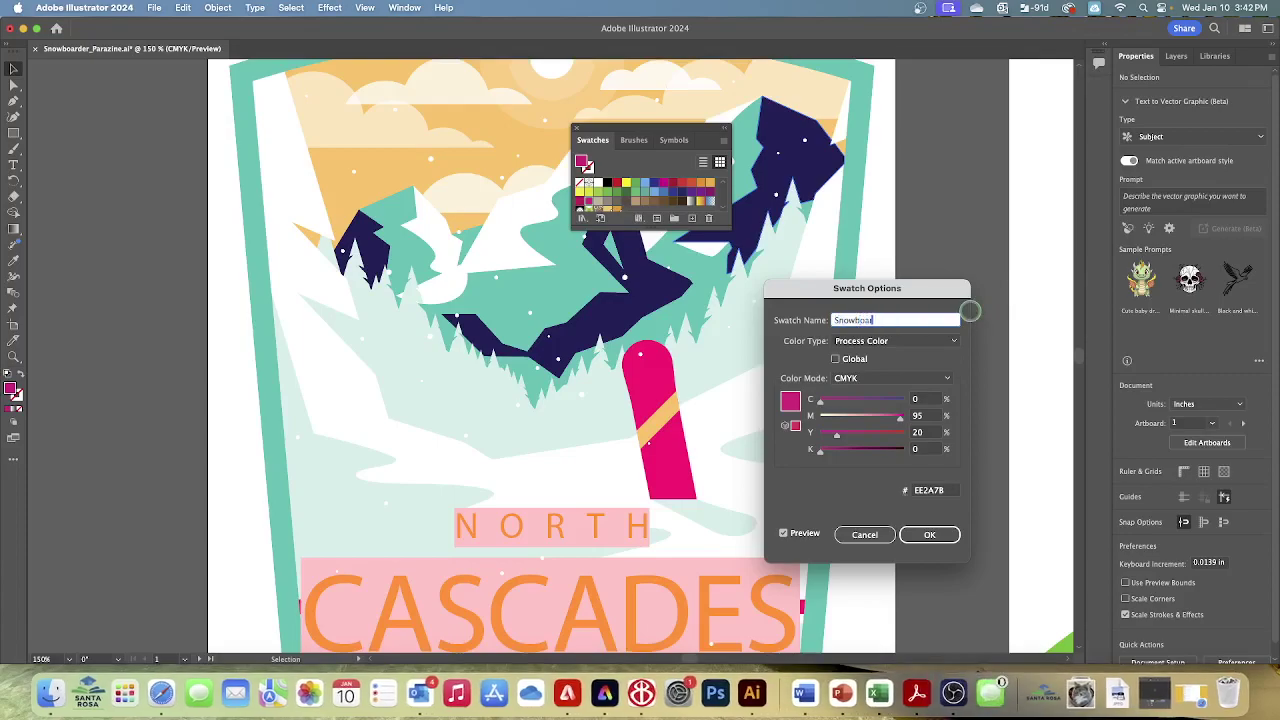
type("rd Pink")
Step: Set the Snowboard Pink swatch to 76% magenta and 49% yellow, and make it a global color
left_click(928, 415)
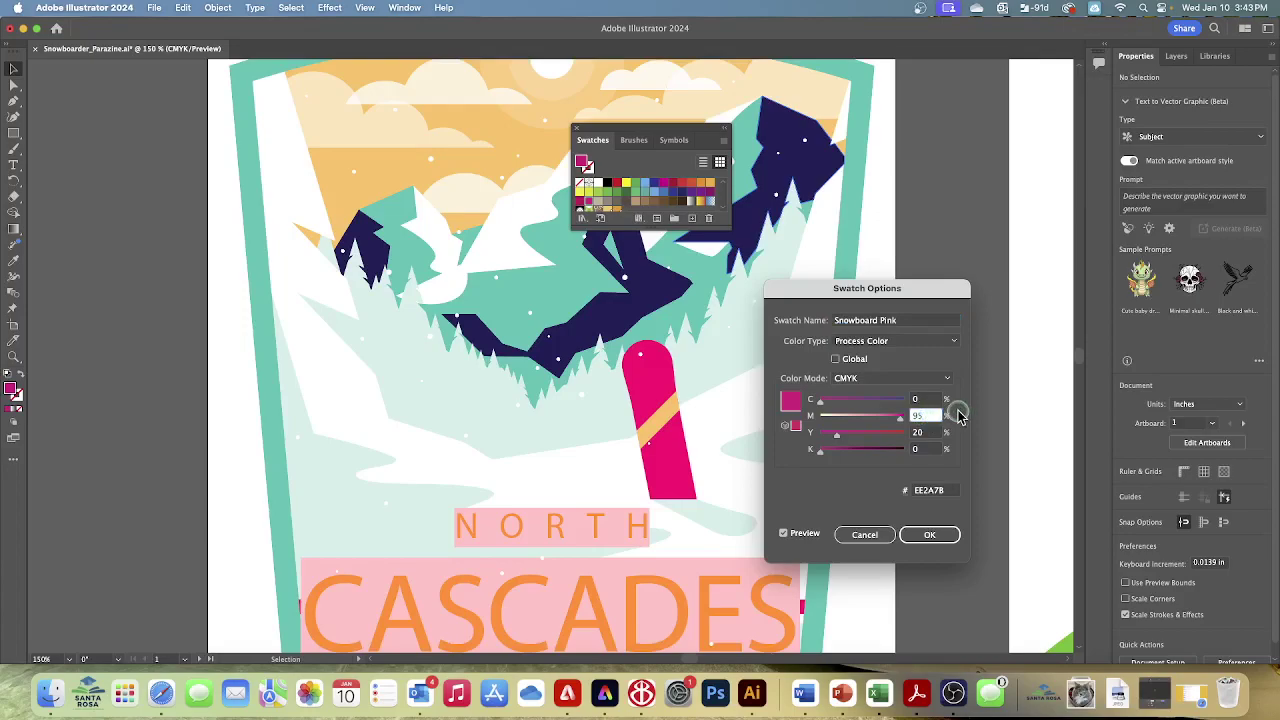
key("BackSpace")
type("70")
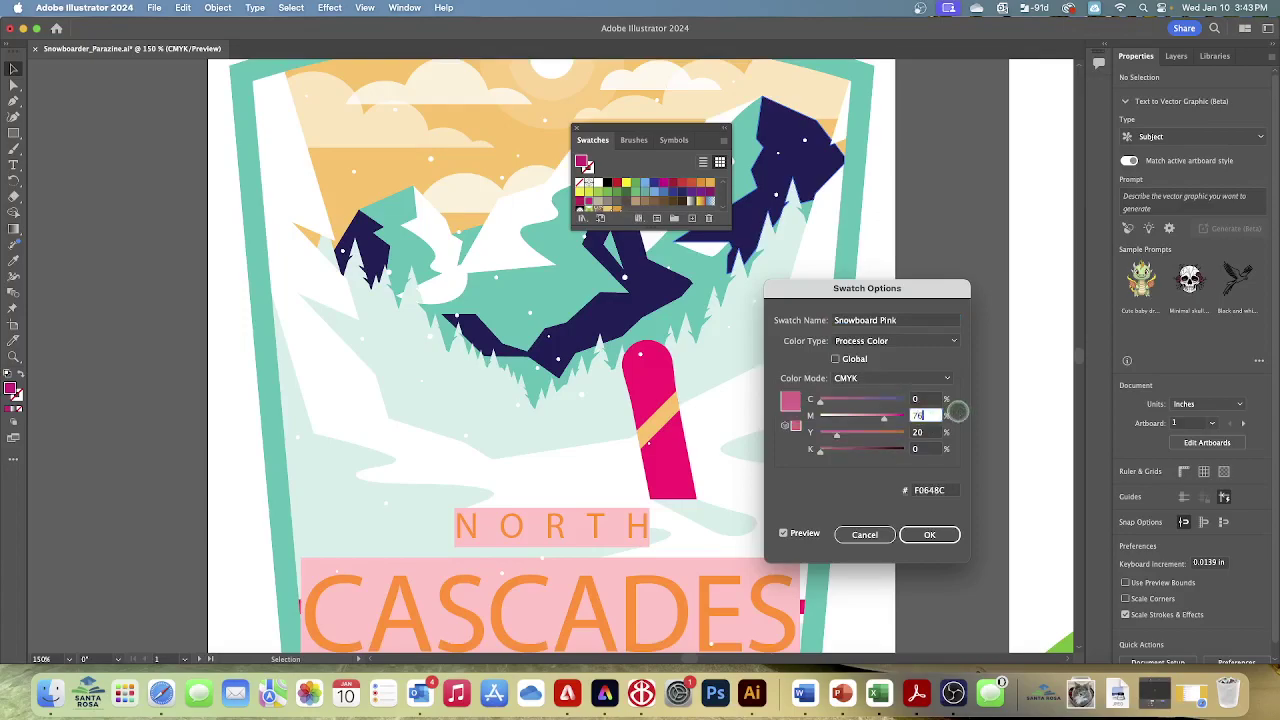
key("Tab")
type("40")
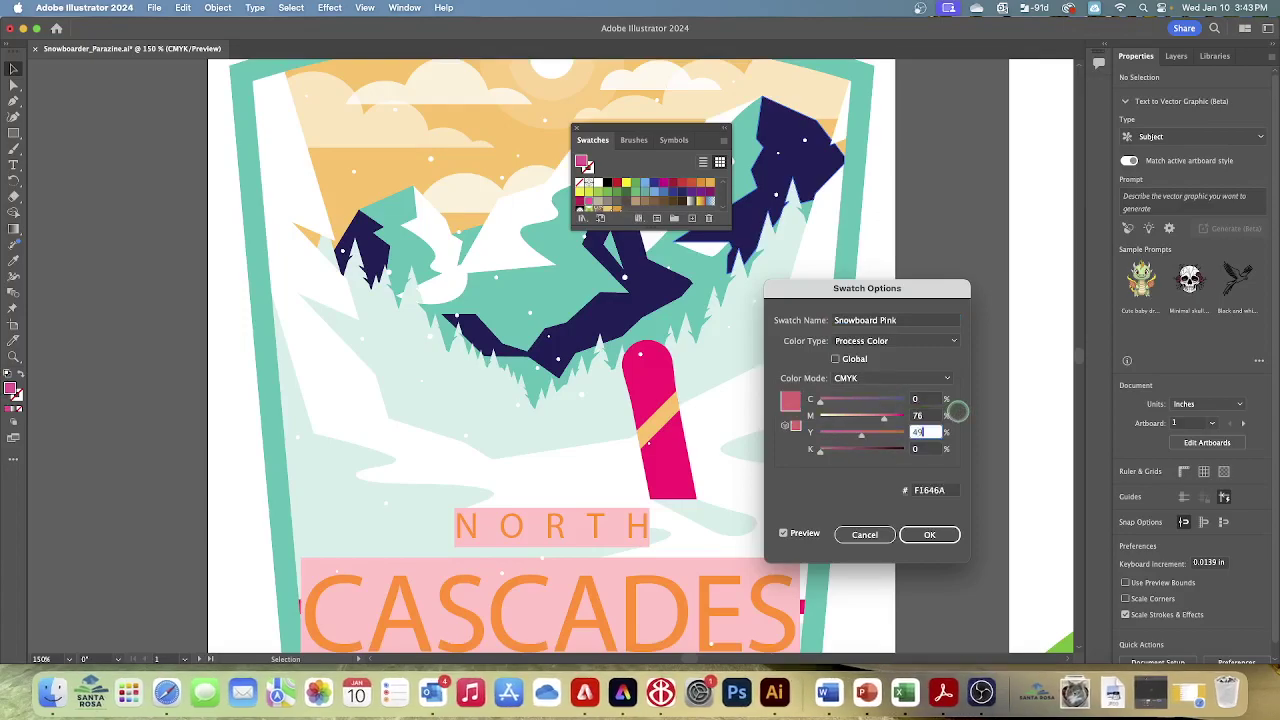
key("Tab")
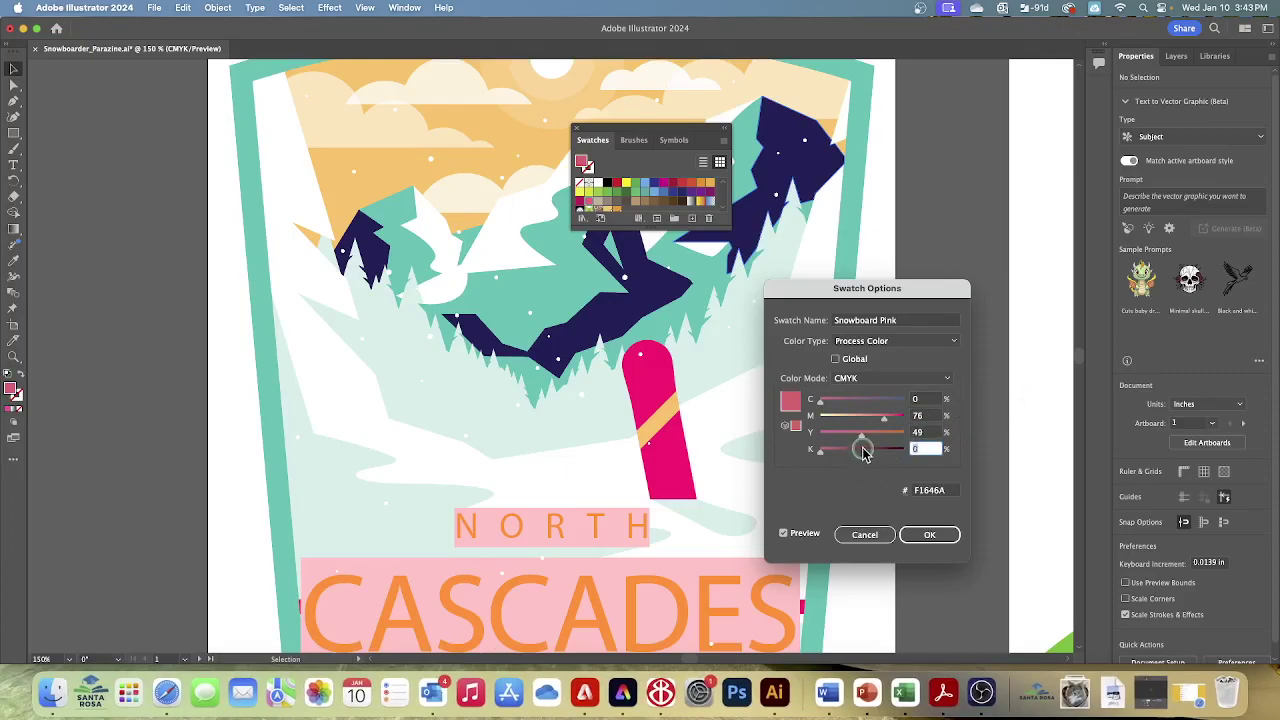
left_click(856, 359)
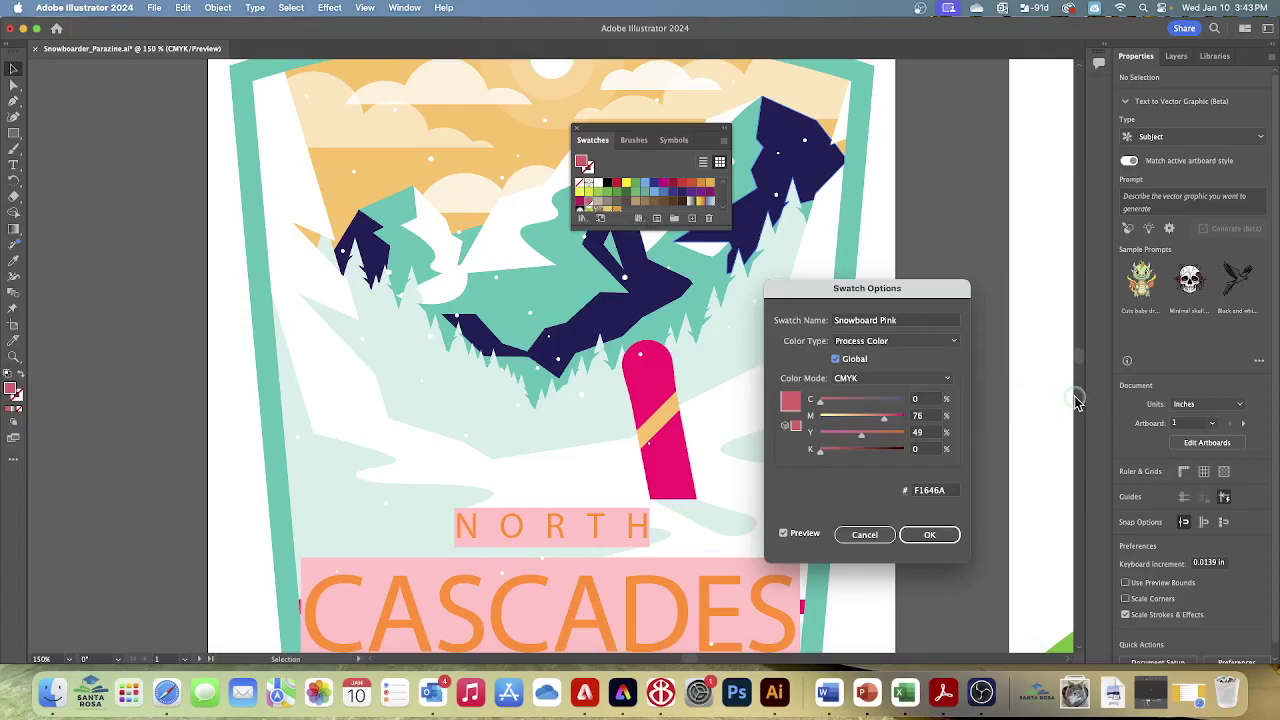
left_click(929, 535)
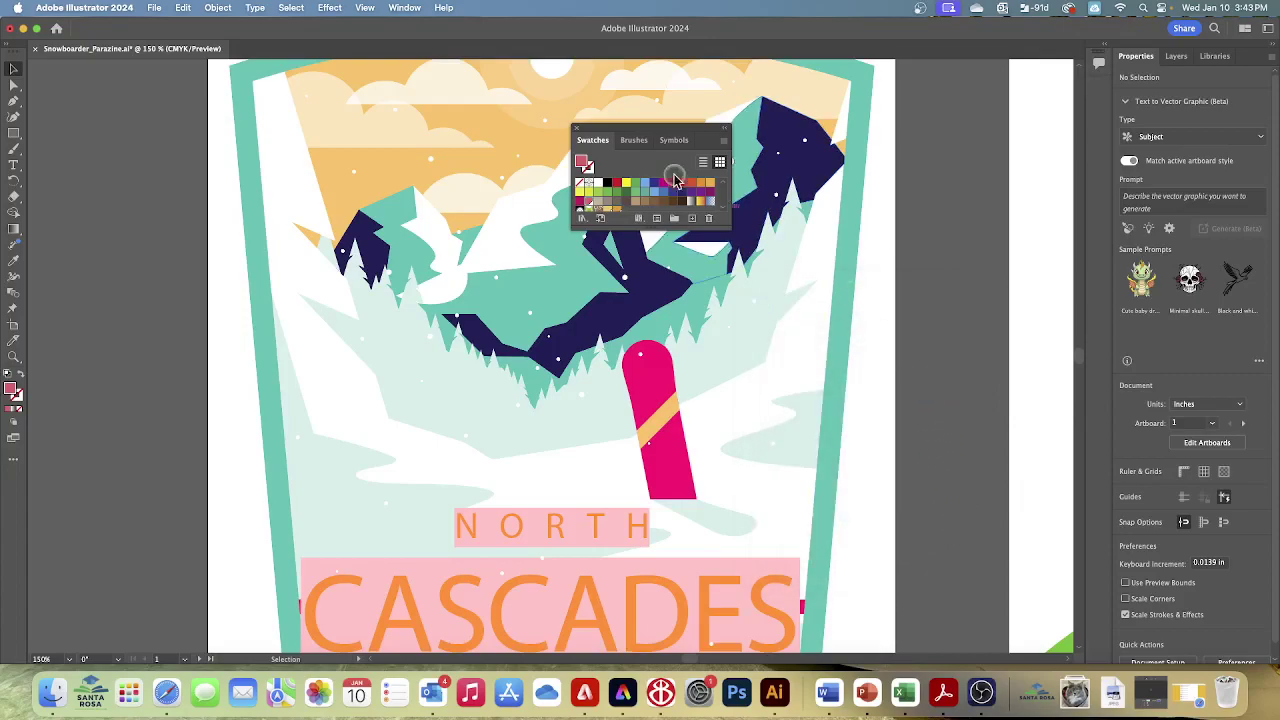
left_click(576, 128)
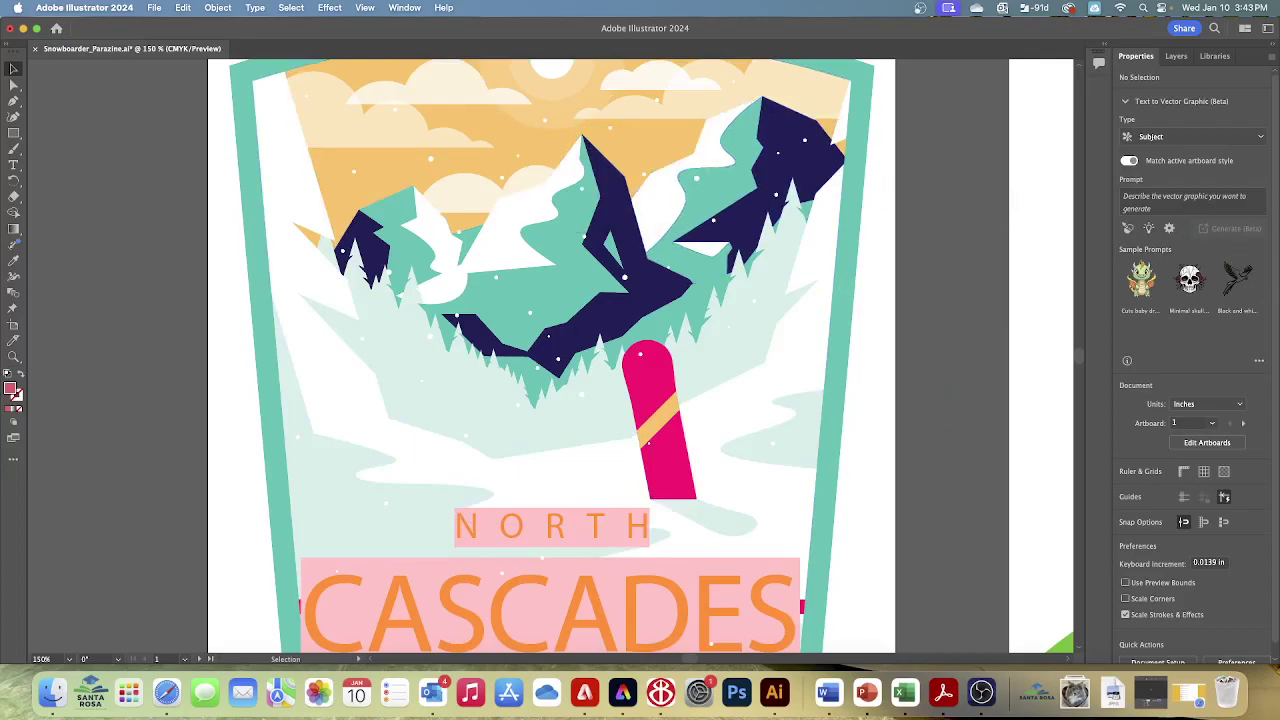
Step: Fill the snowboard and the small pink shapes at both ends of CASCADES with the global Snowboard Pink swatch
left_click(668, 474)
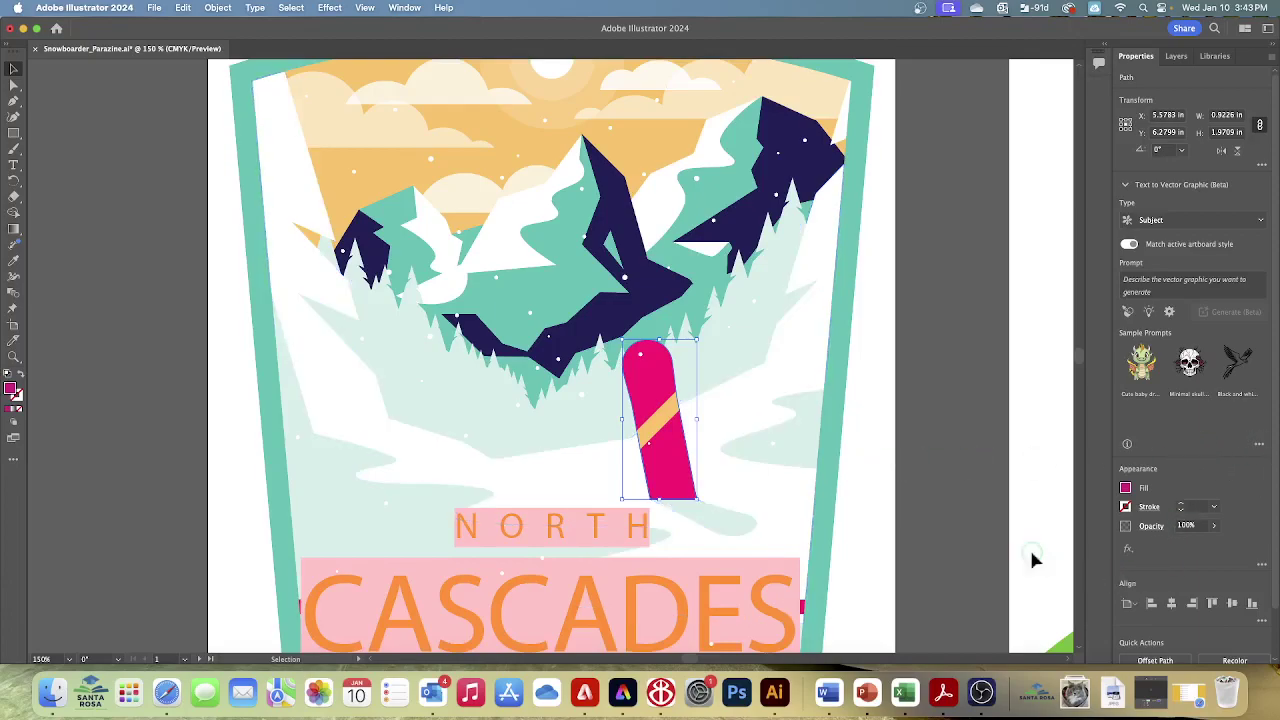
left_click(803, 609, "shift")
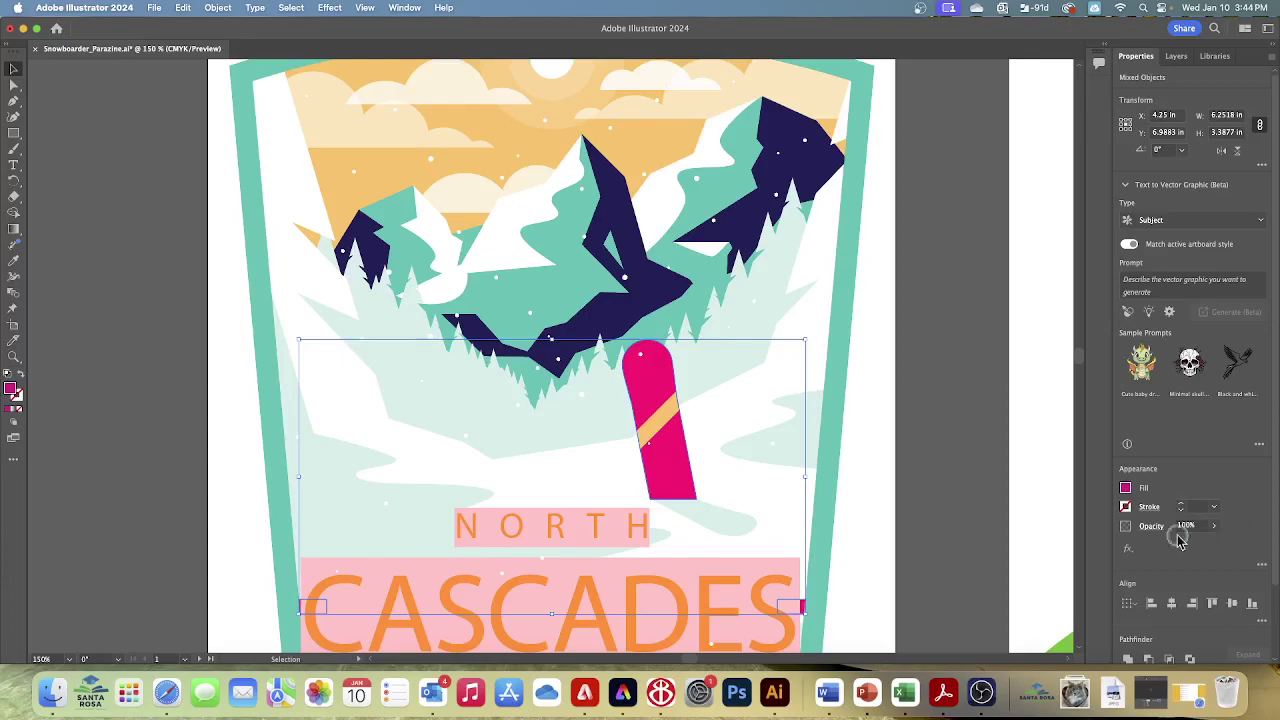
left_click(1125, 489)
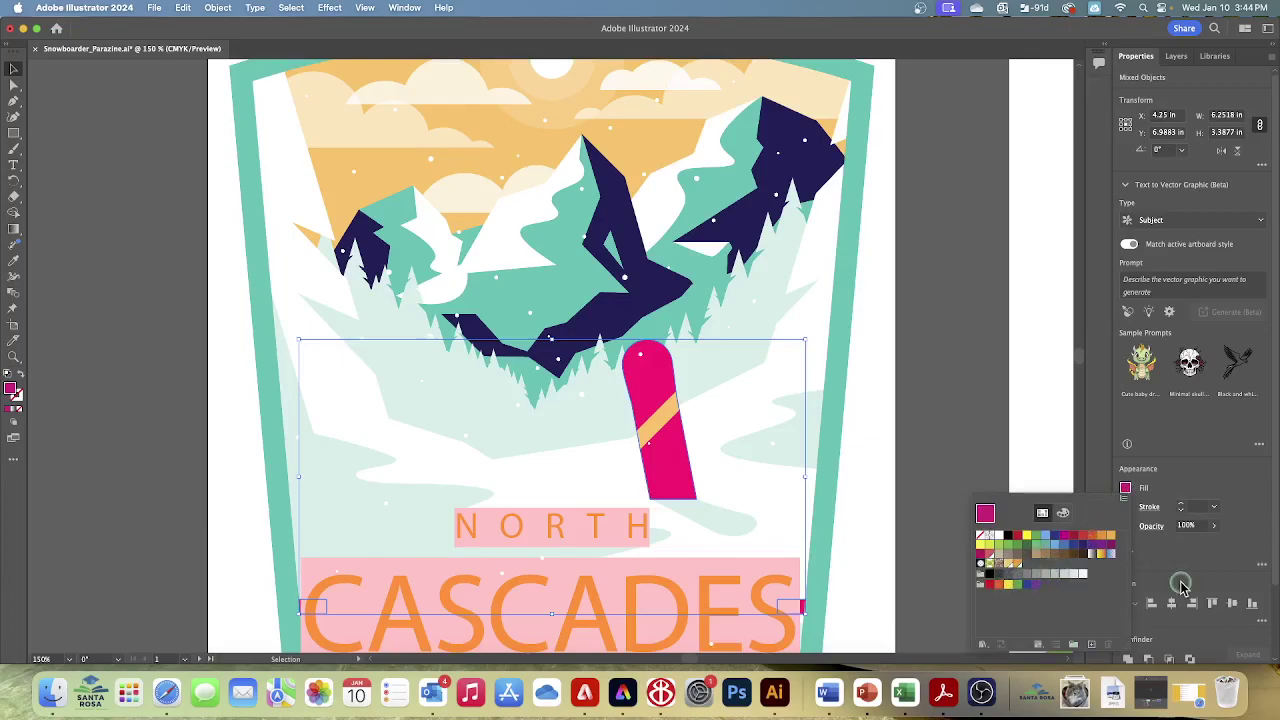
left_click(987, 560)
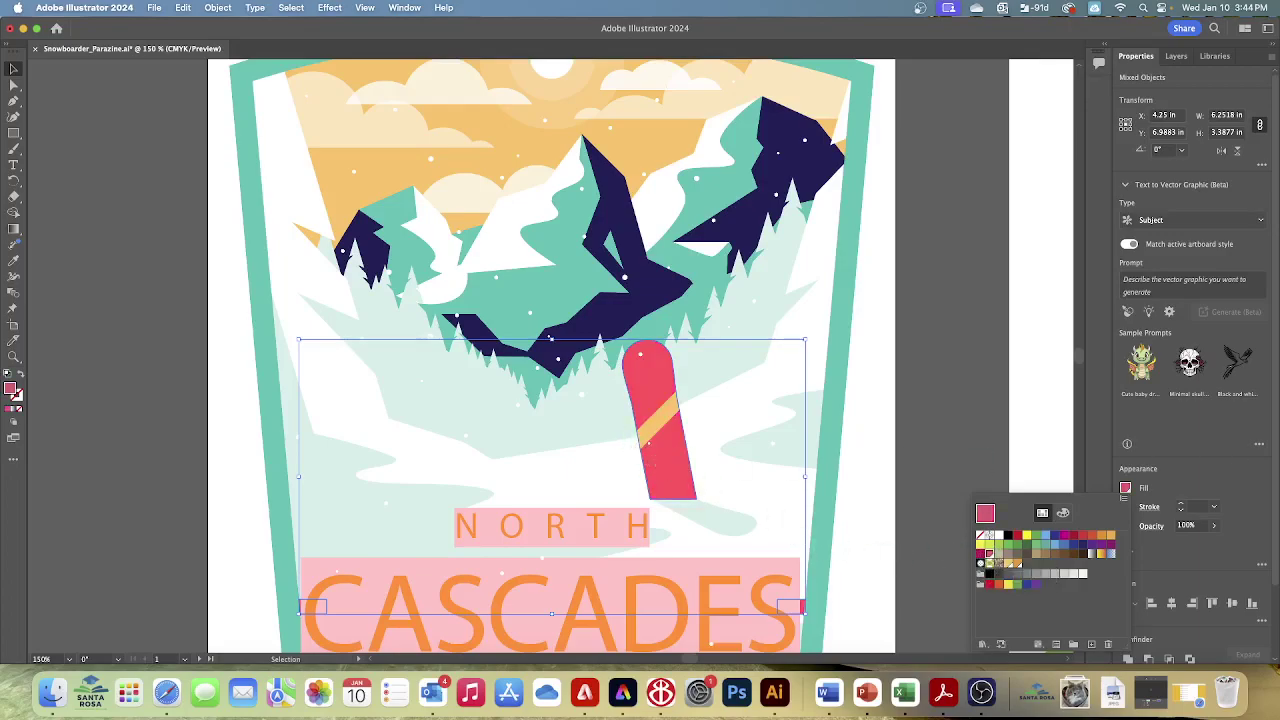
Step: Deselect everything and save the document
left_click(287, 8)
left_click(288, 55)
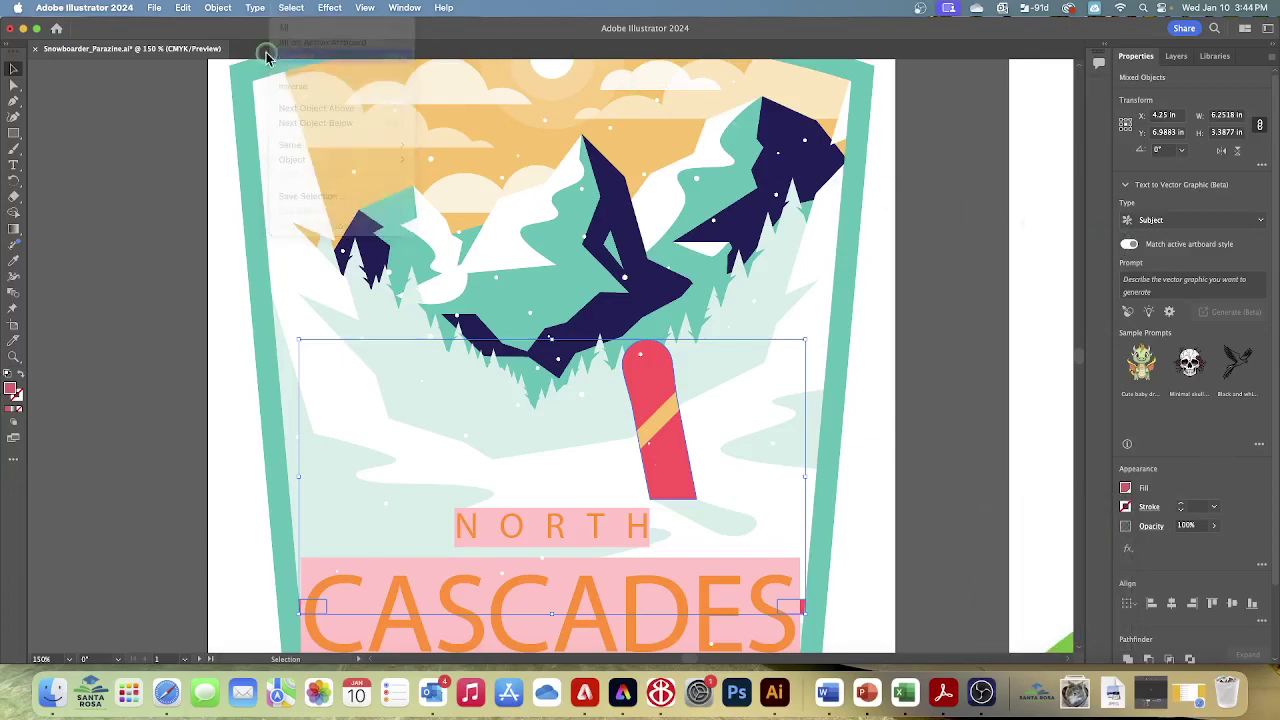
left_click(155, 10)
left_click(178, 139)
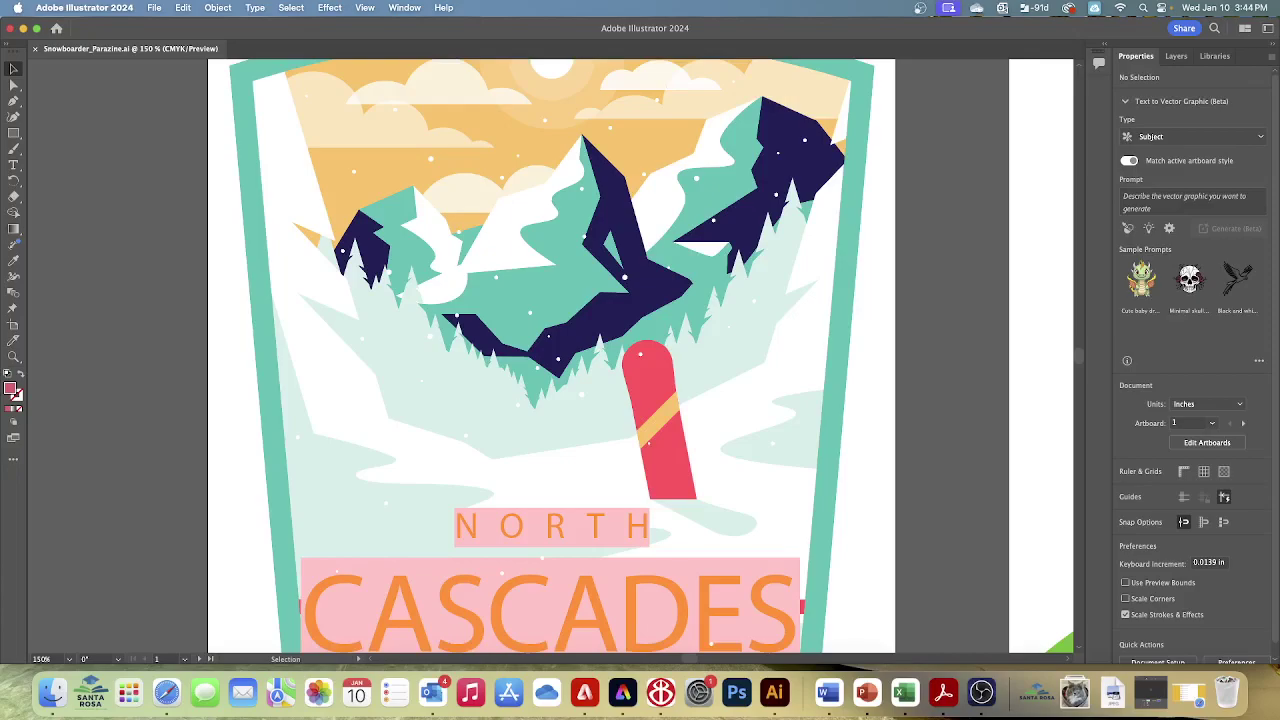
Step: Go to artboard 2 and display the fill swatches for the green jacket
left_click(178, 660)
left_click(226, 632)
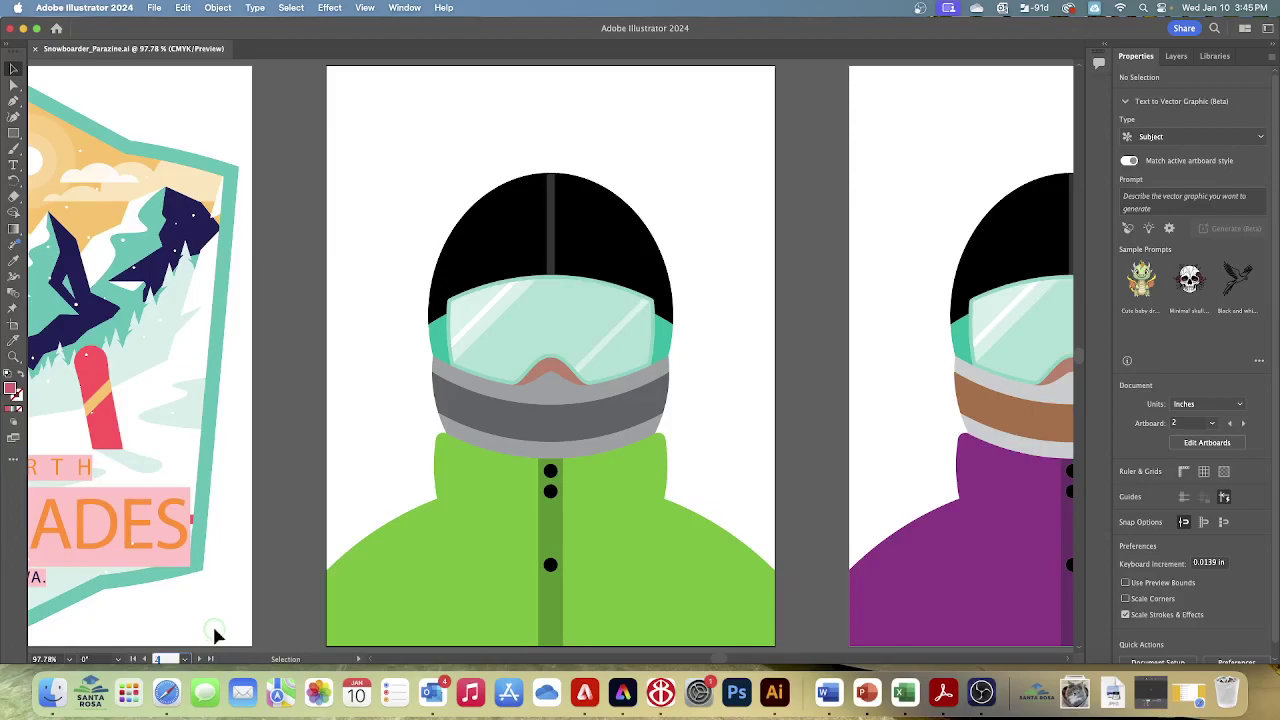
left_click(22, 75)
left_click(642, 540)
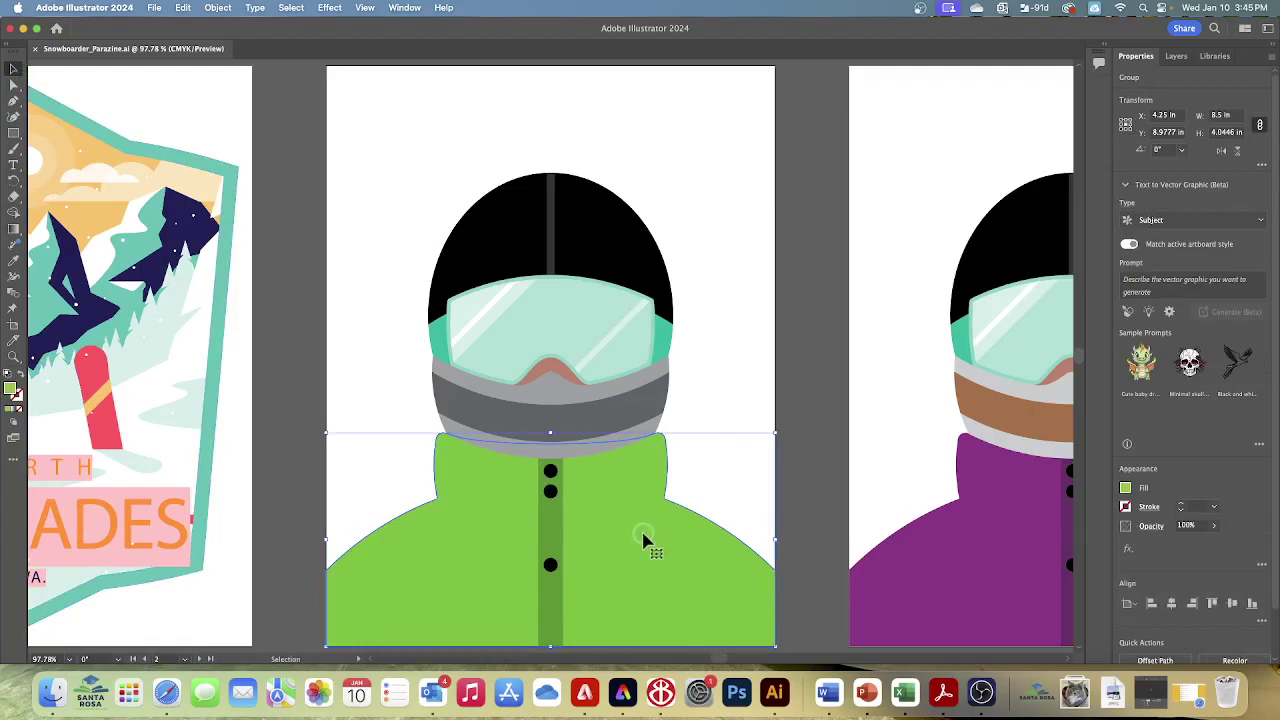
left_click(1125, 490)
left_click(1125, 490)
left_click(1125, 490)
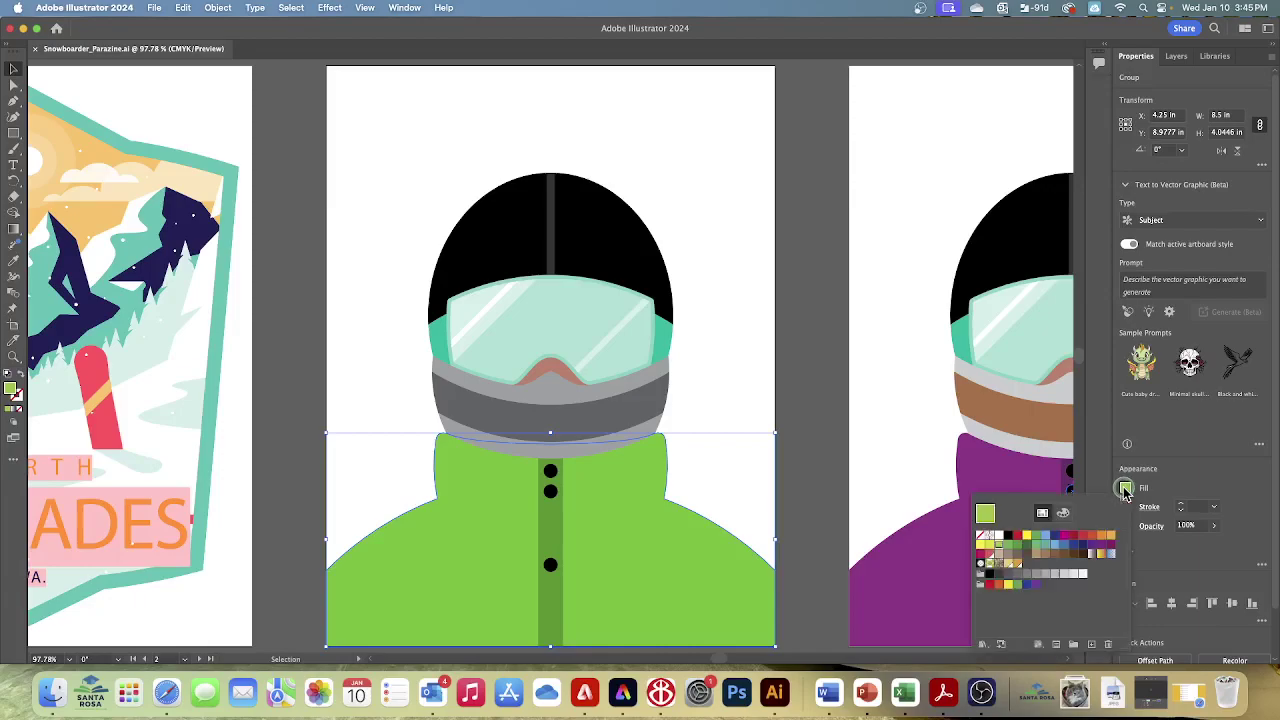
Step: Check the green jacket's CMYK color mix with the Color controls, and put them away again
left_click(402, 9)
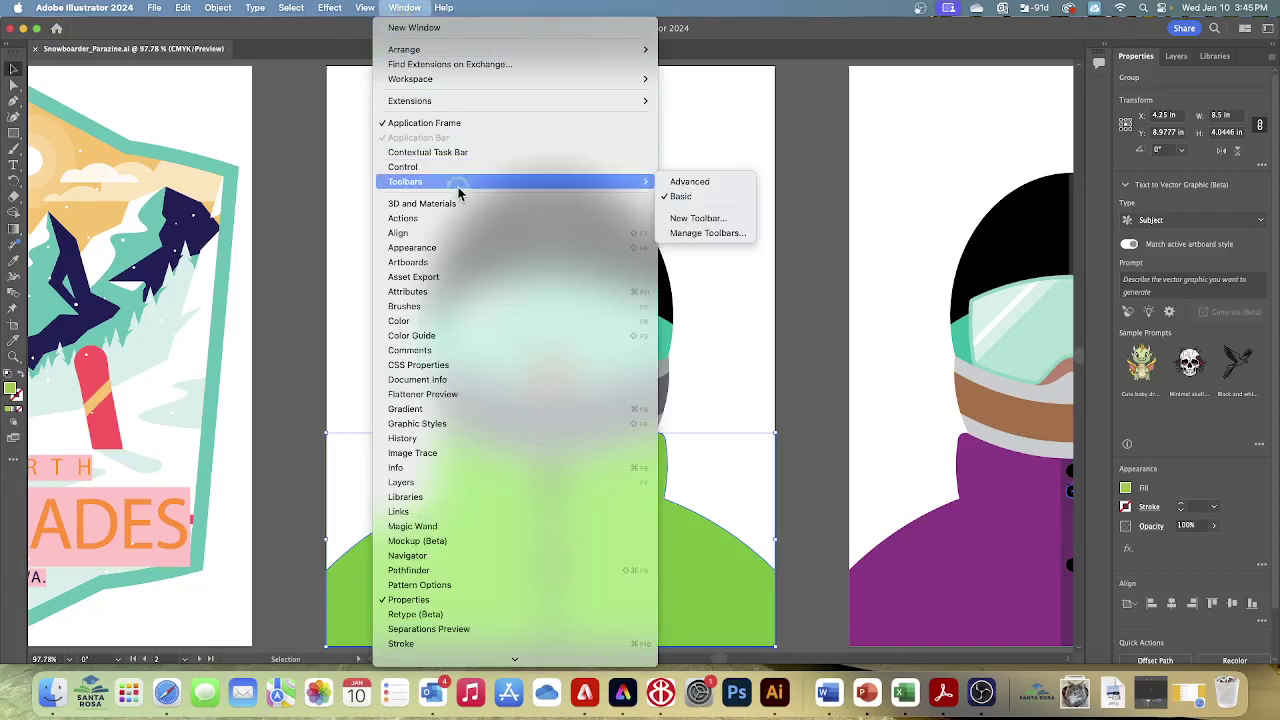
left_click(420, 321)
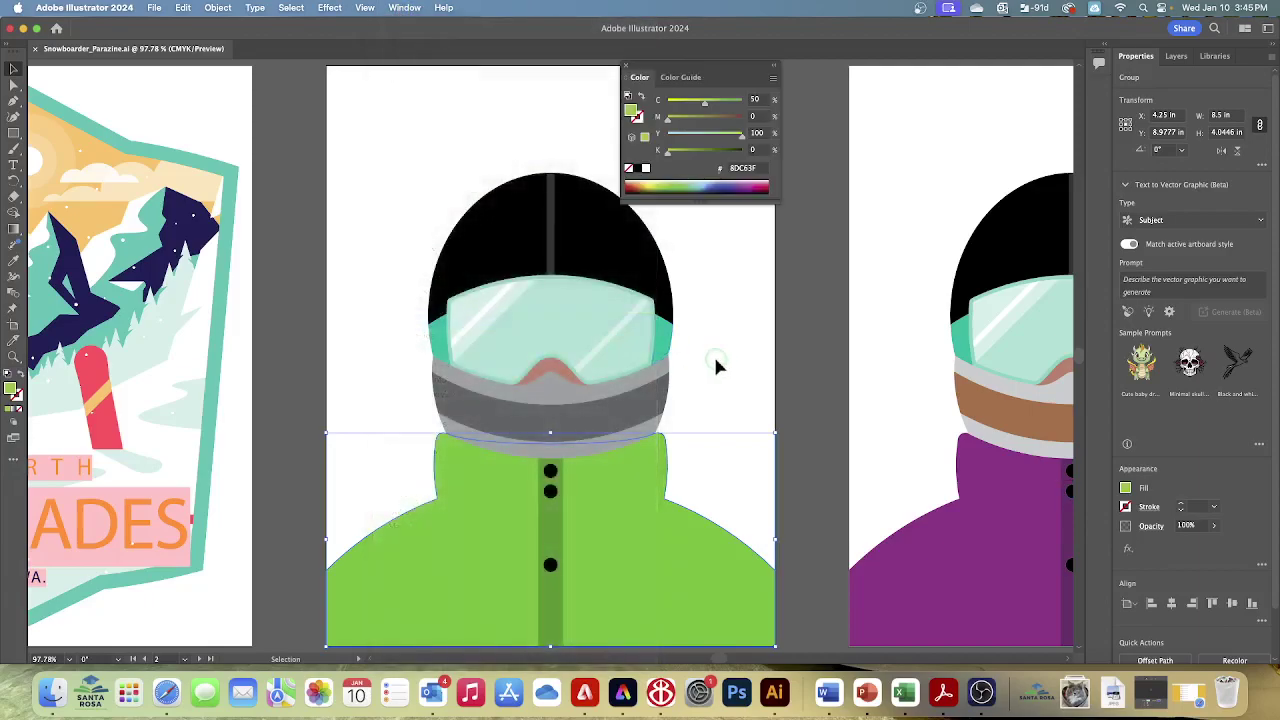
left_click_drag(680, 70, 767, 220)
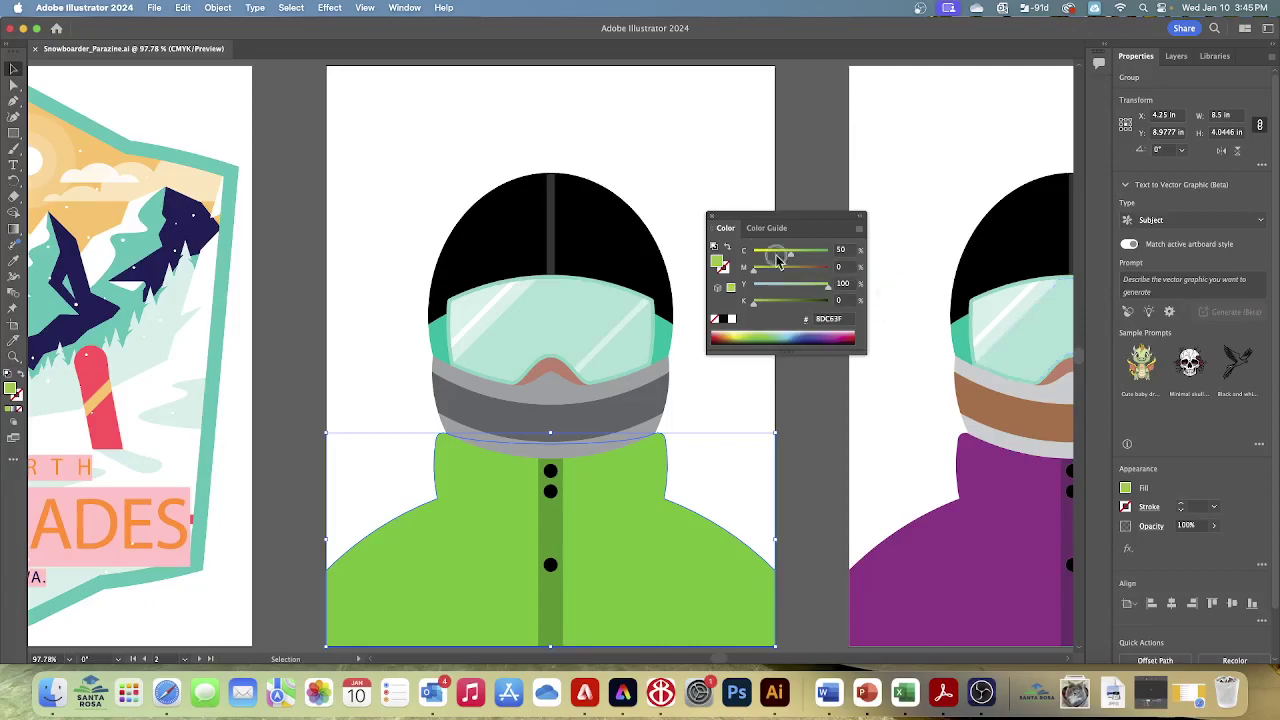
left_click(709, 218)
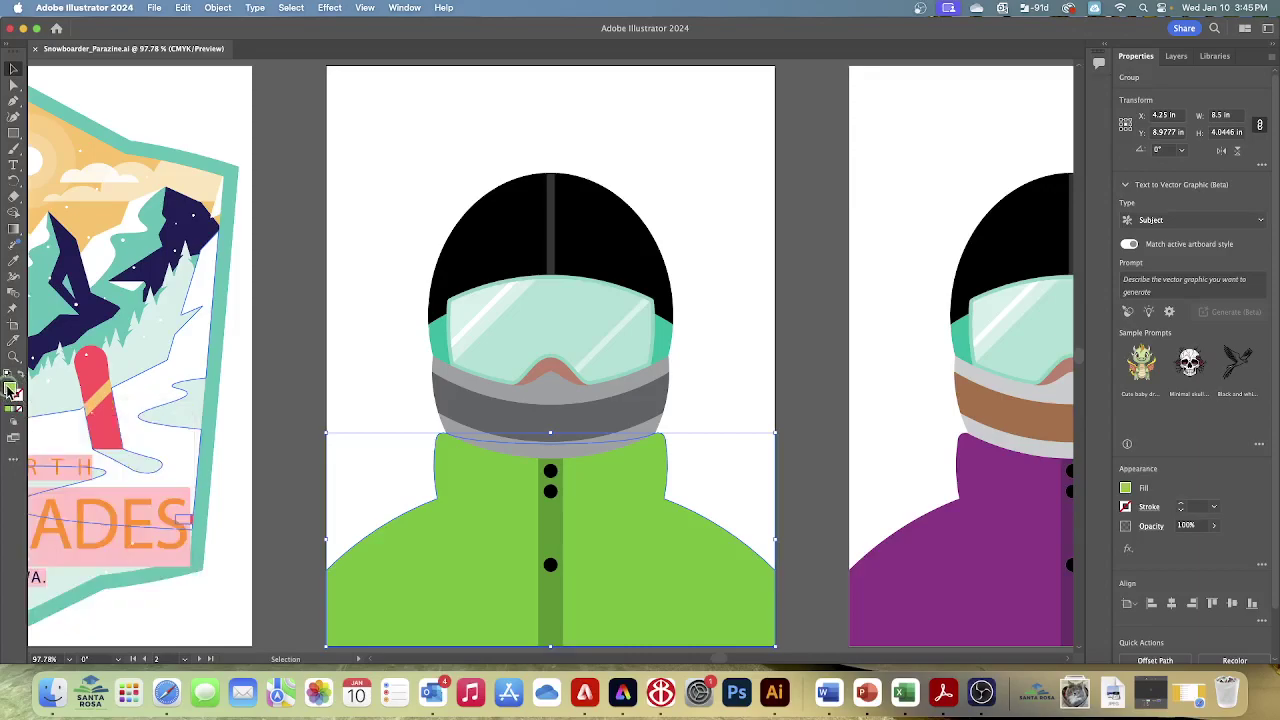
Step: Edit the jacket's fill in the Color Picker, choosing a bright purple with a hue of 293°, 87% saturation and 93% brightness
double_click(11, 389)
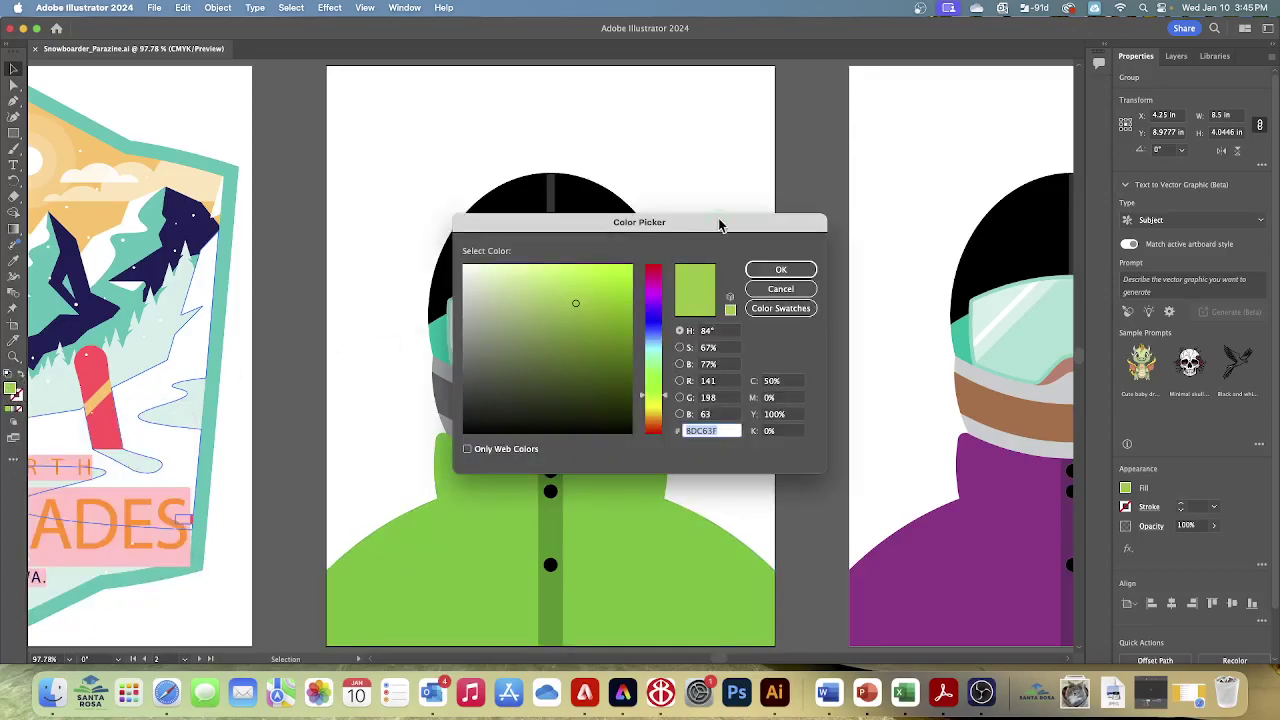
left_click_drag(722, 222, 980, 119)
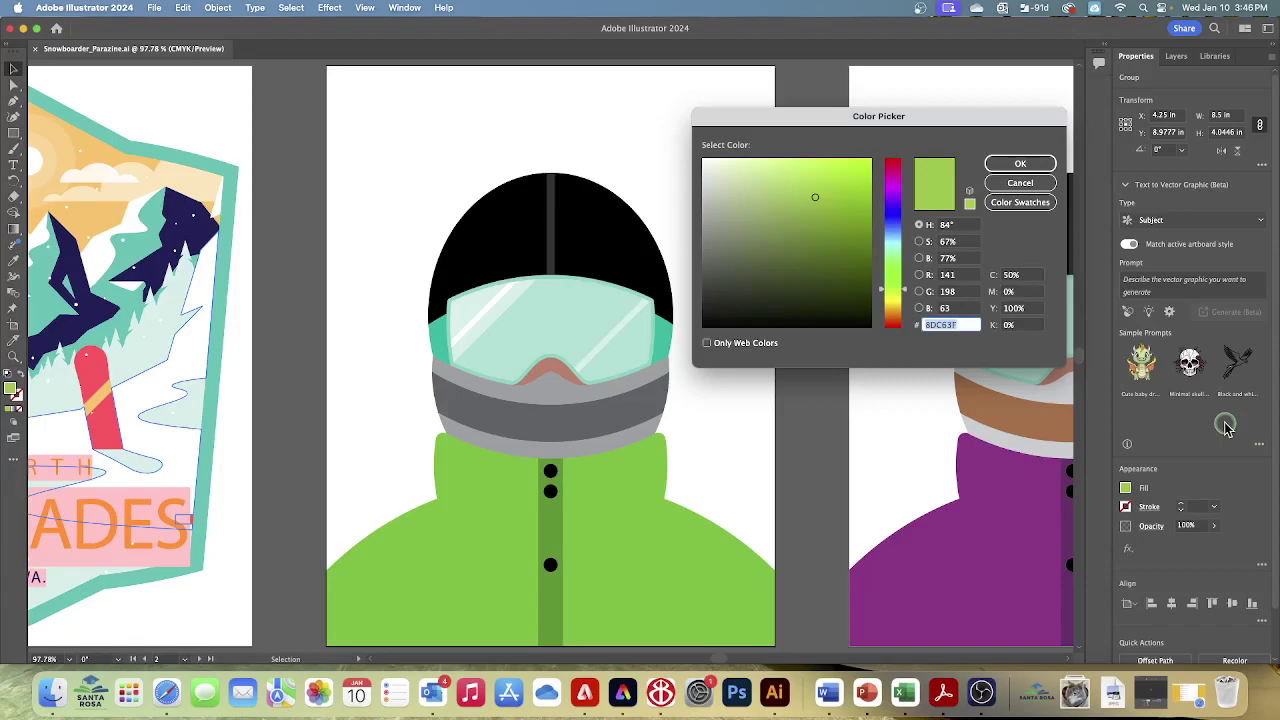
left_click_drag(883, 303, 888, 258)
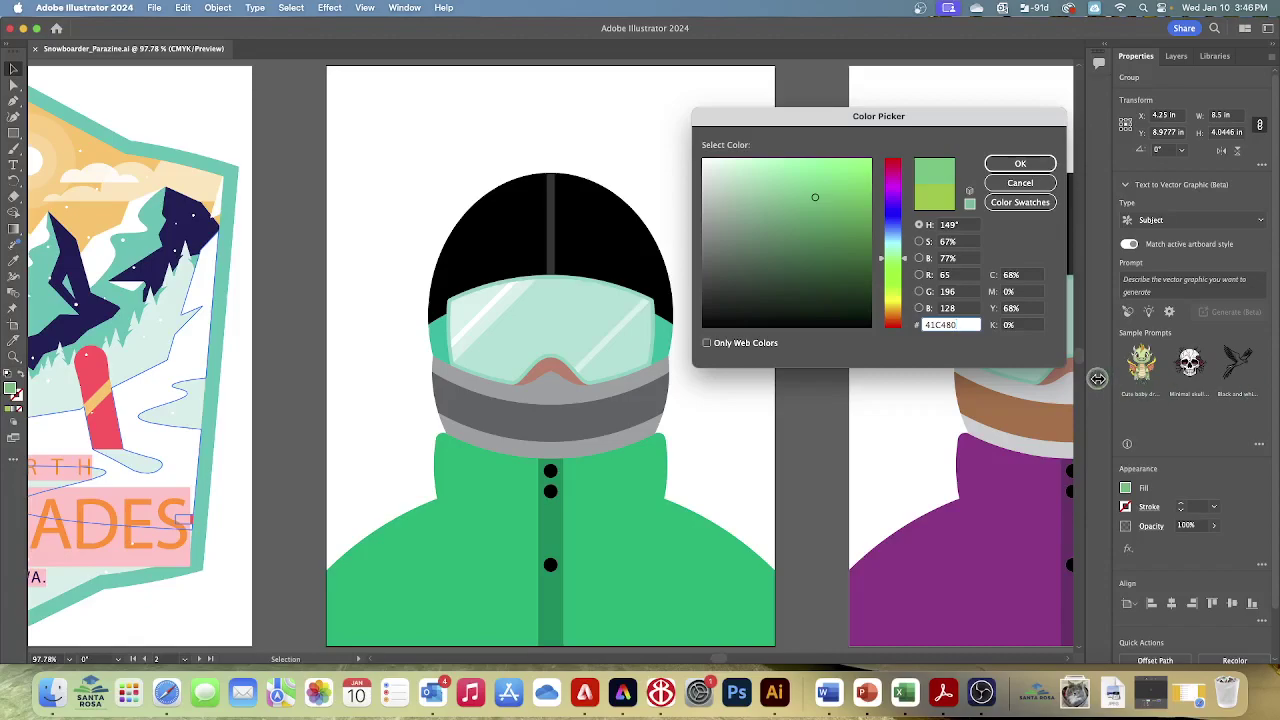
left_click_drag(884, 260, 884, 191)
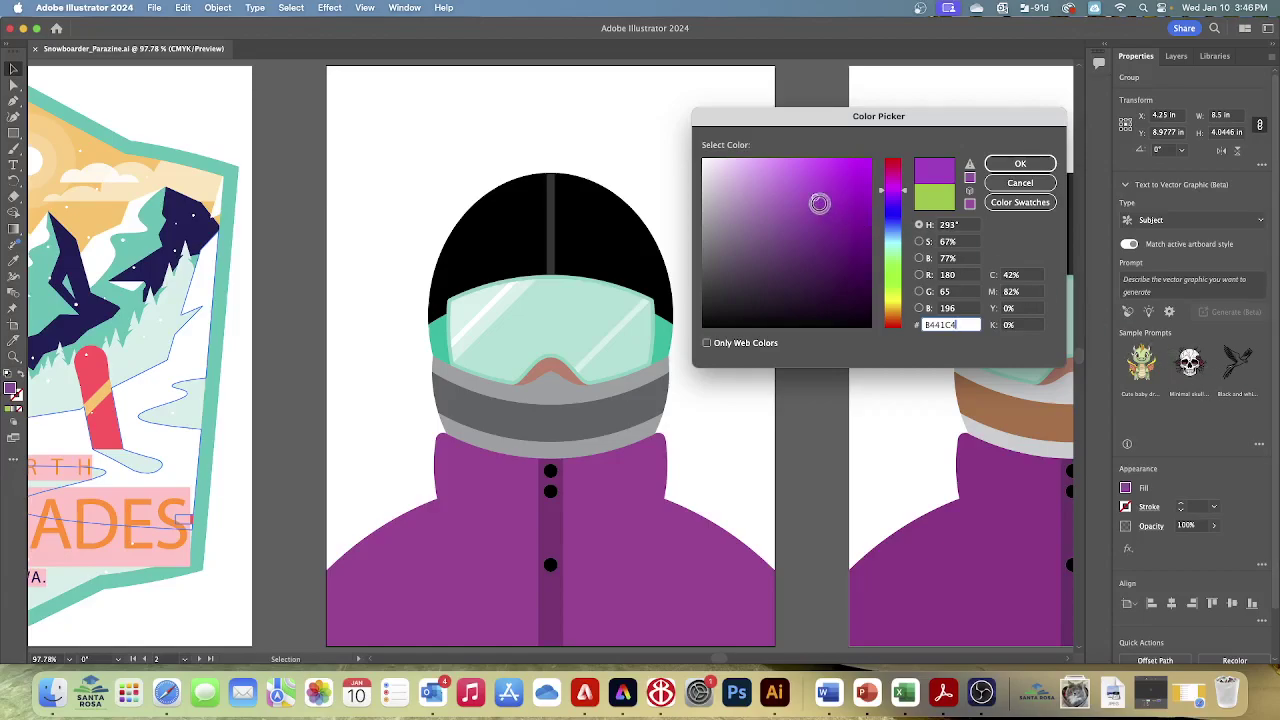
left_click_drag(815, 197, 849, 170)
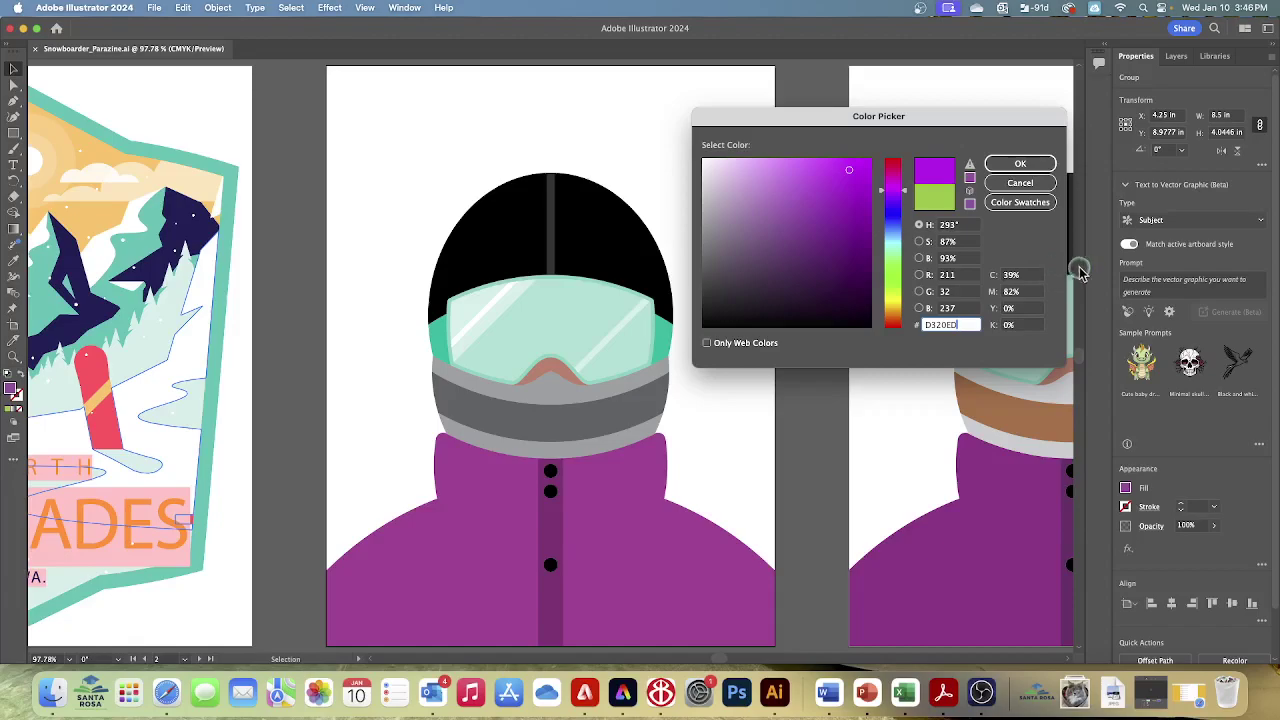
Step: Set the jacket's fill color to 50% cyan, 90% magenta and 5% yellow, and apply it
left_click_drag(1033, 280, 991, 280)
type("50")
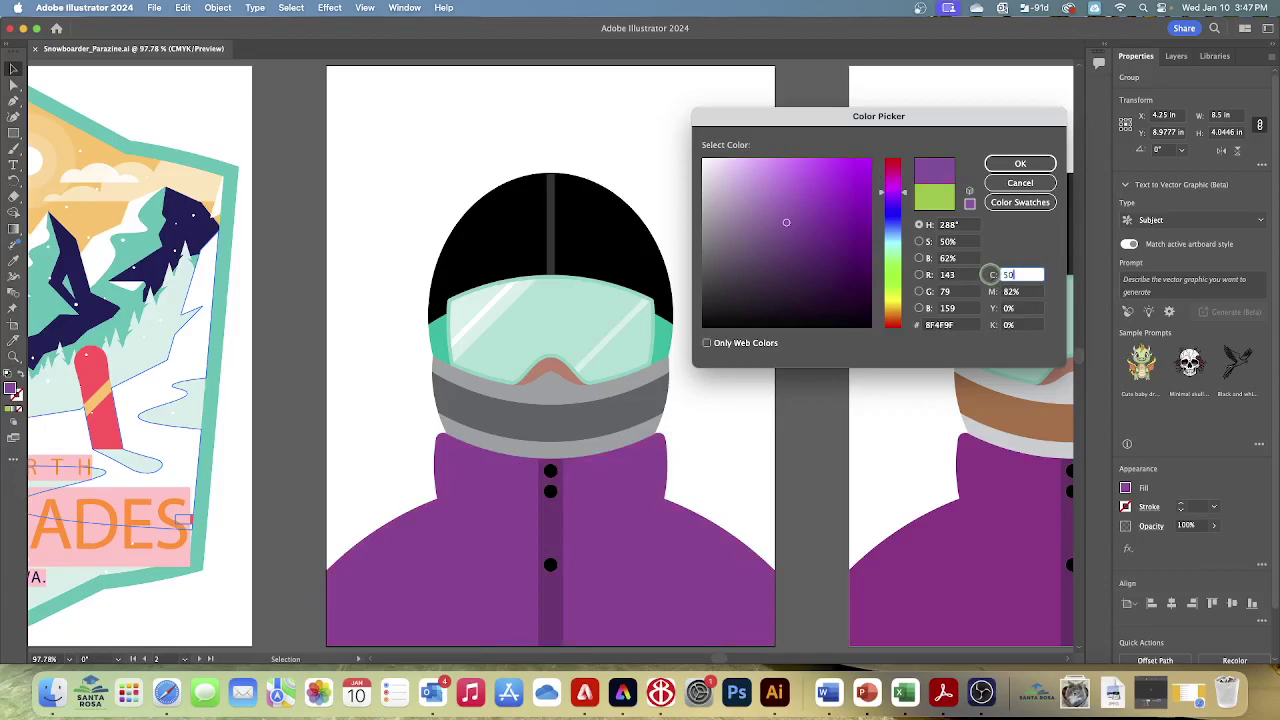
key("Tab")
type("90")
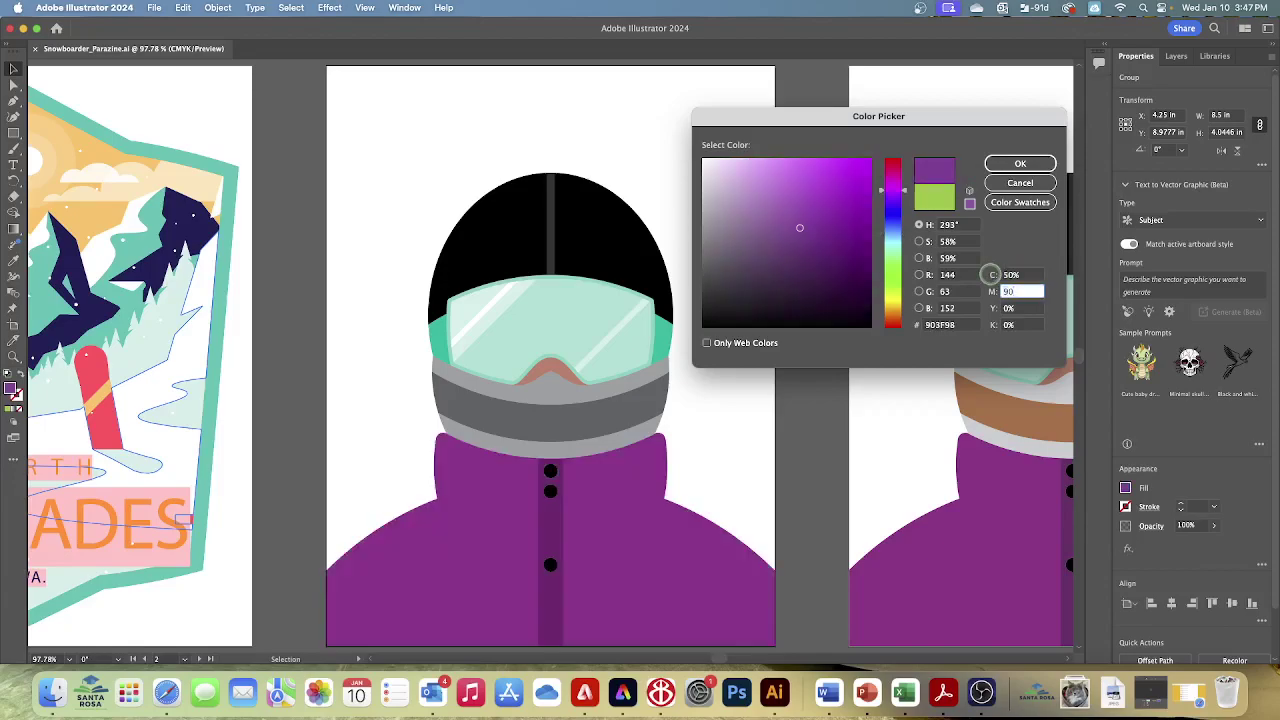
key("Tab")
type("5")
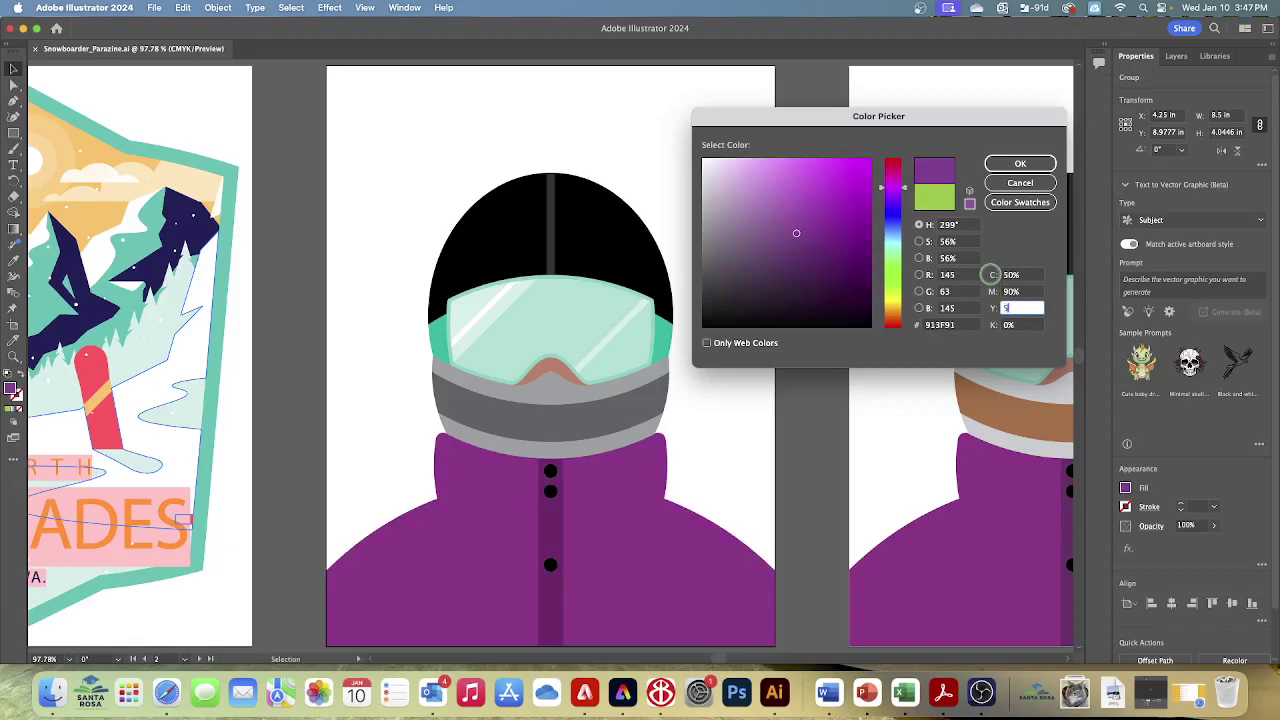
key("Tab")
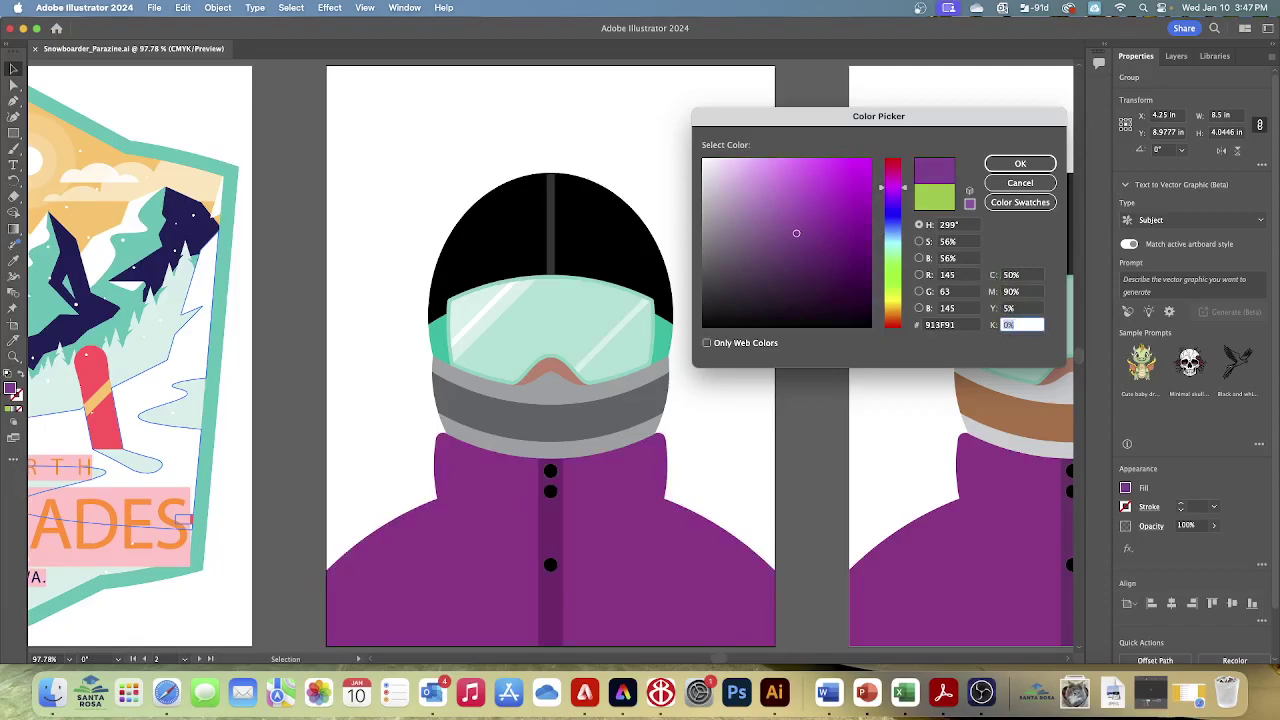
left_click(1020, 164)
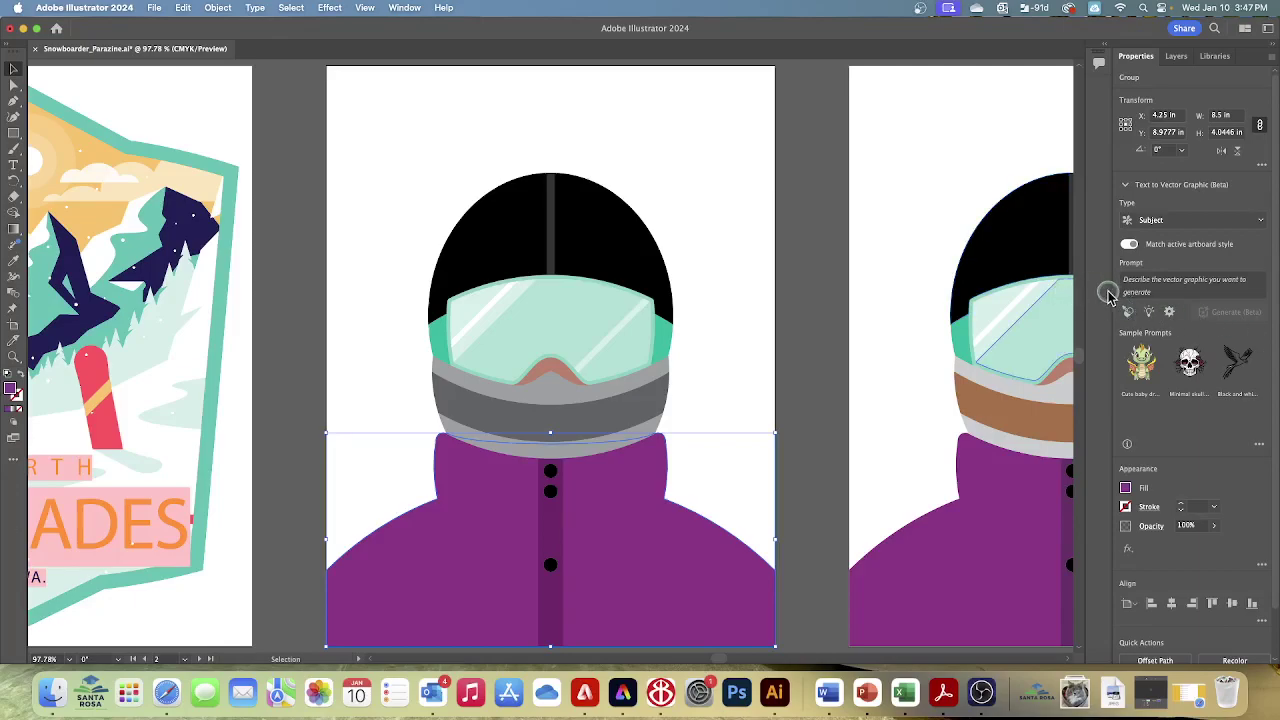
Step: Save the jacket's fill color as a new global process swatch named Purple
left_click(1127, 488)
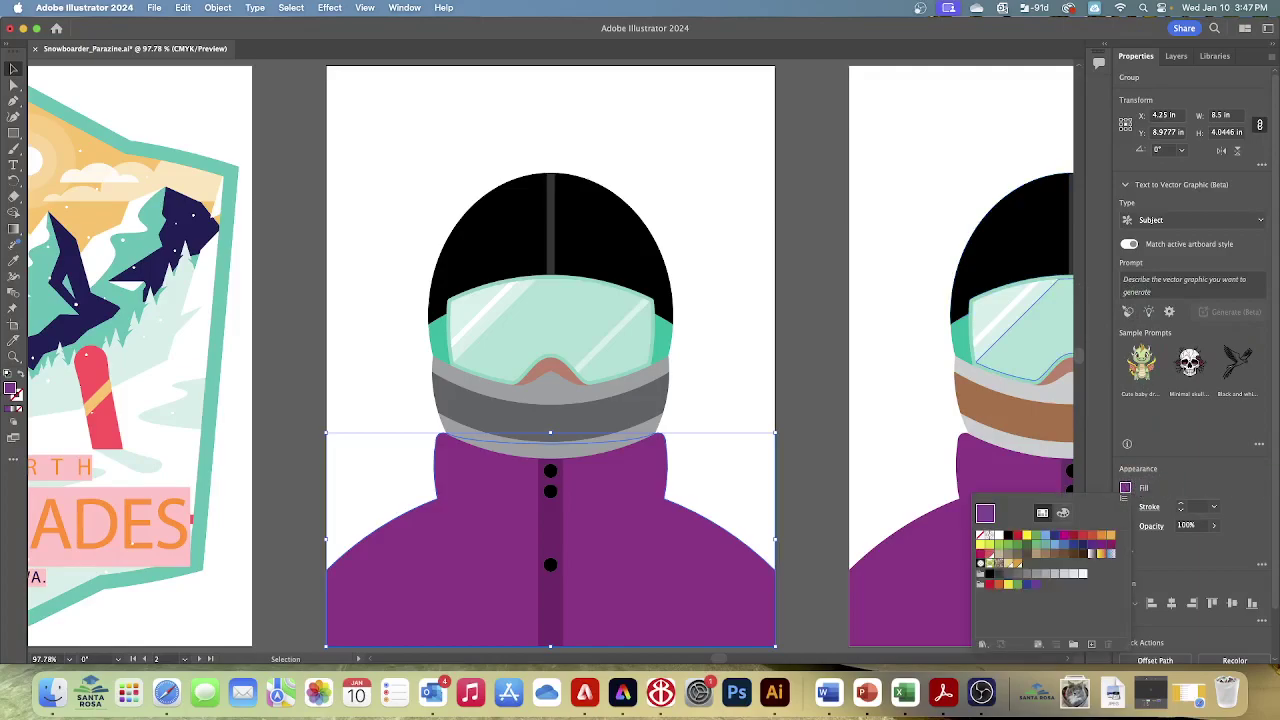
left_click(1090, 645)
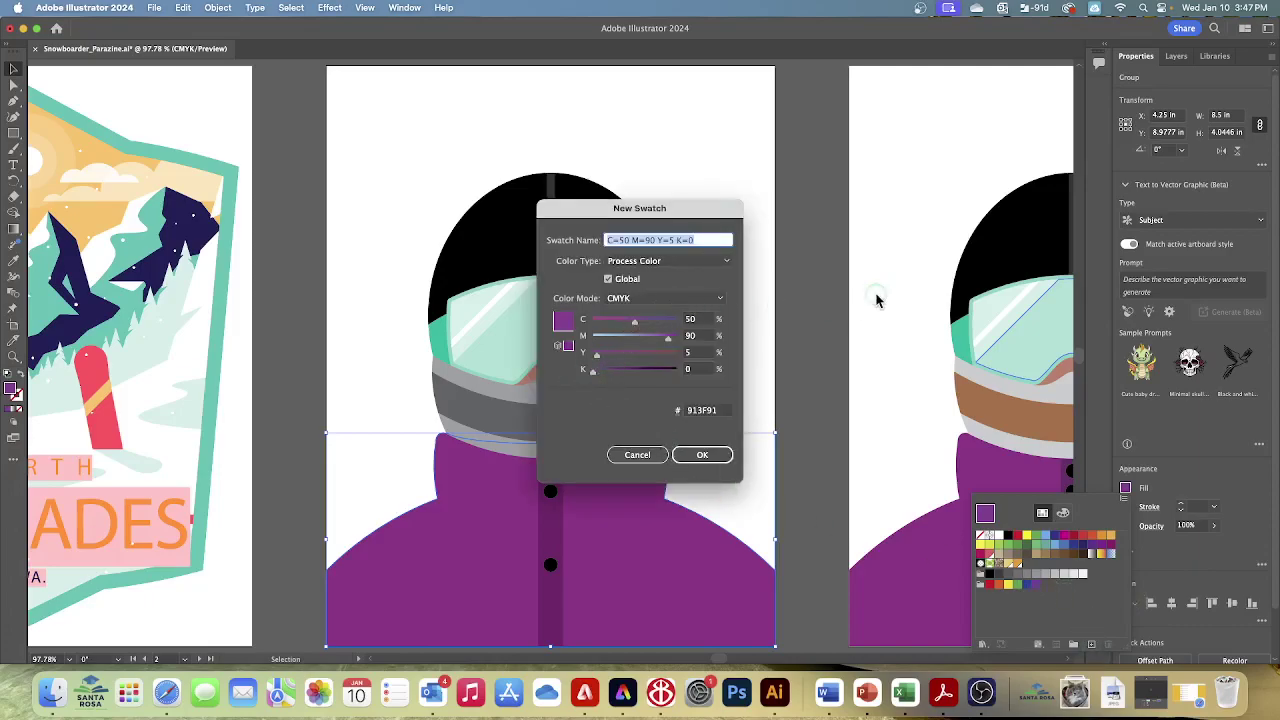
type("Purple")
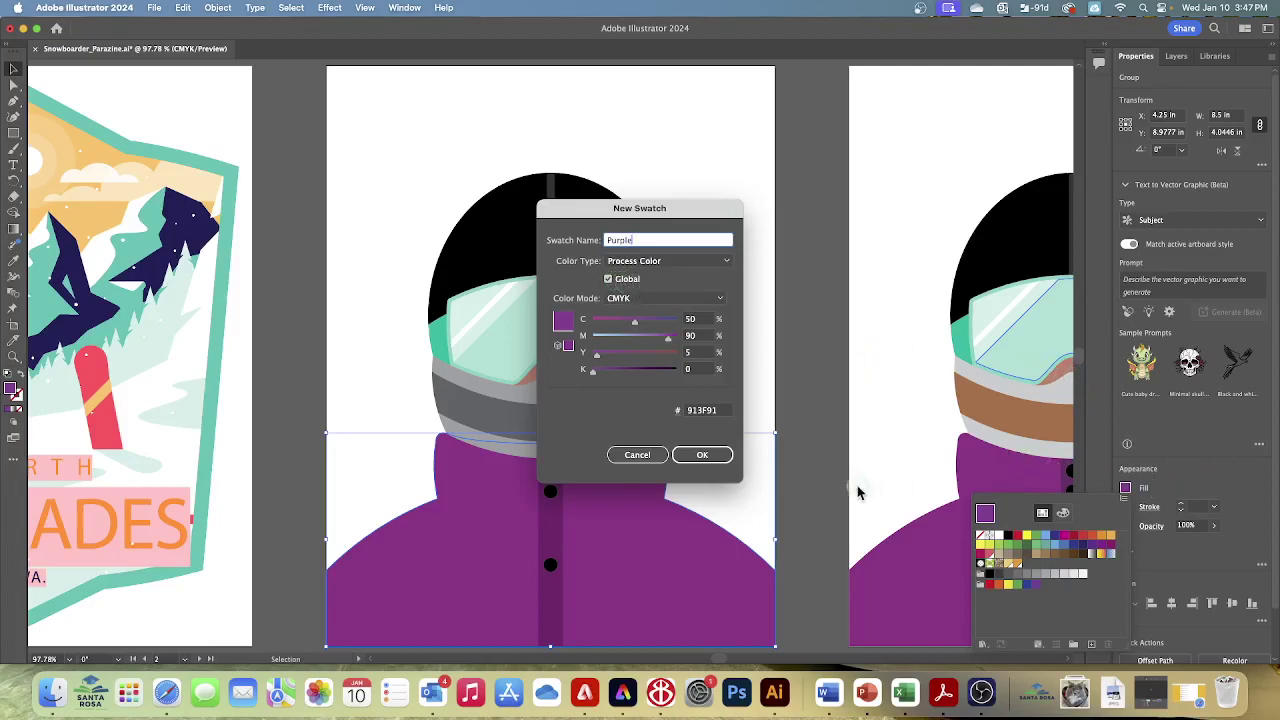
left_click(701, 454)
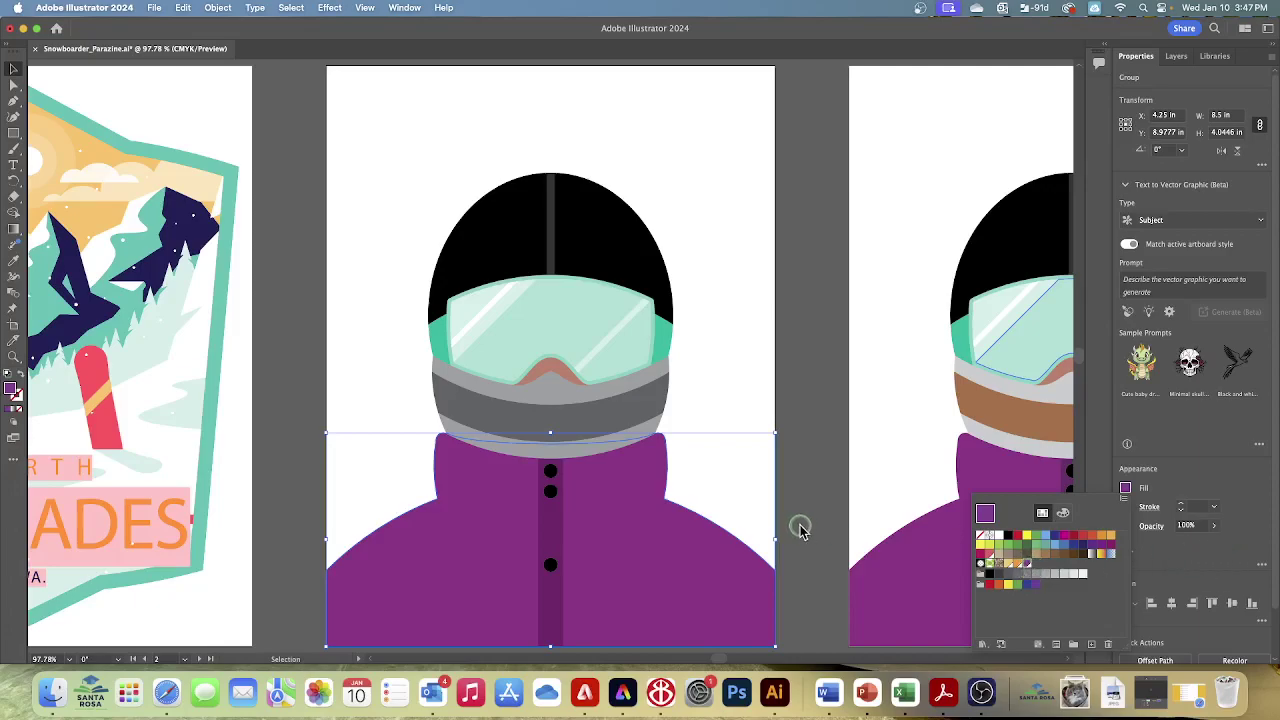
key("Escape")
Step: Deselect the jacket and save the changes to the document
left_click(291, 10)
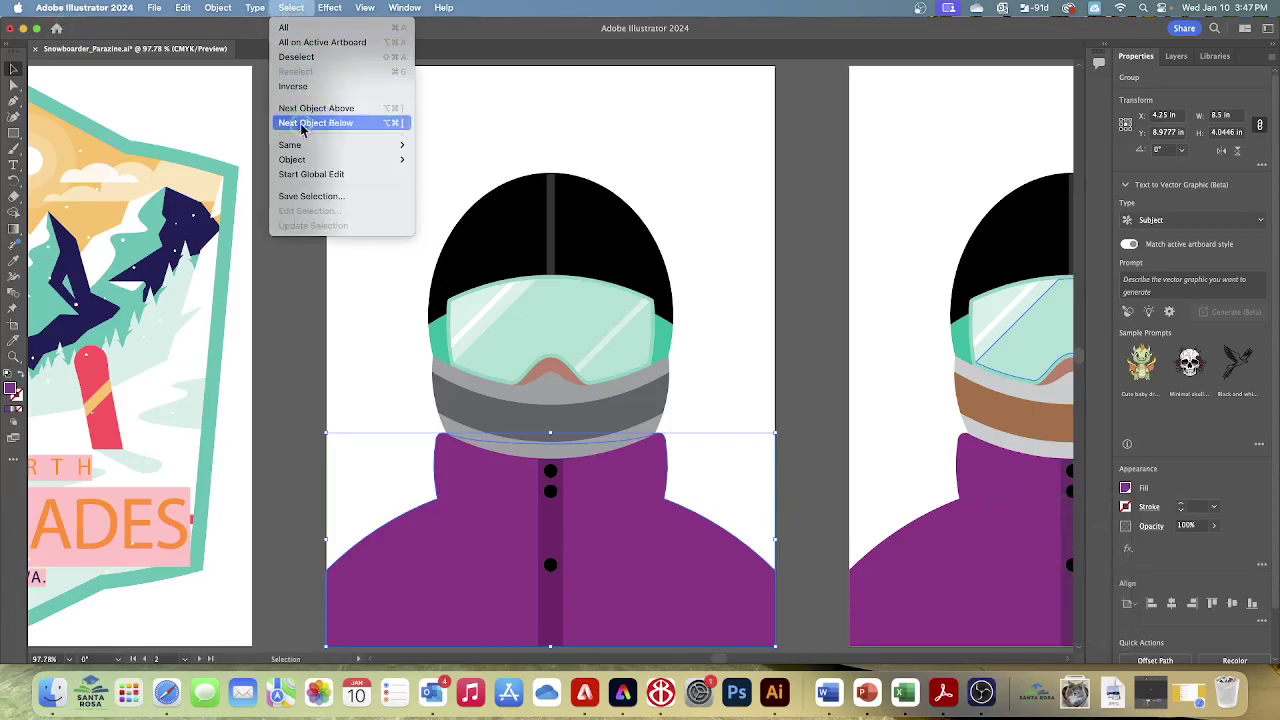
left_click(298, 57)
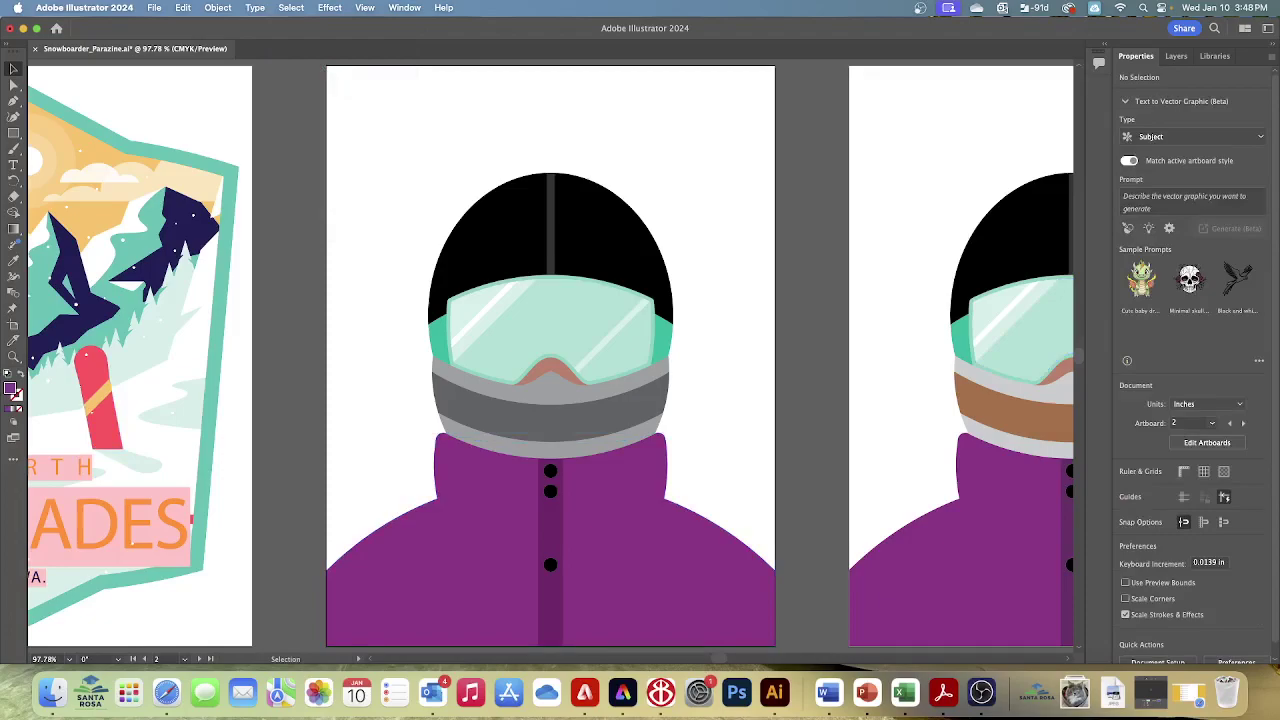
left_click(154, 8)
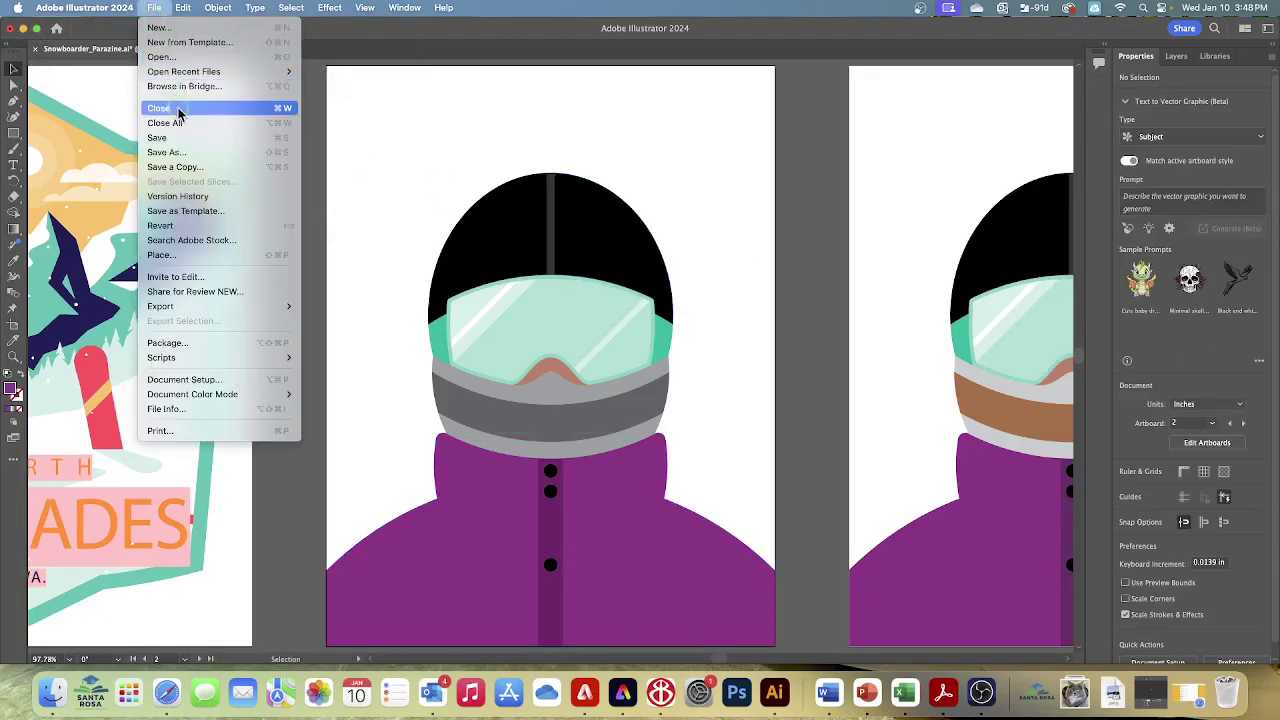
left_click(176, 141)
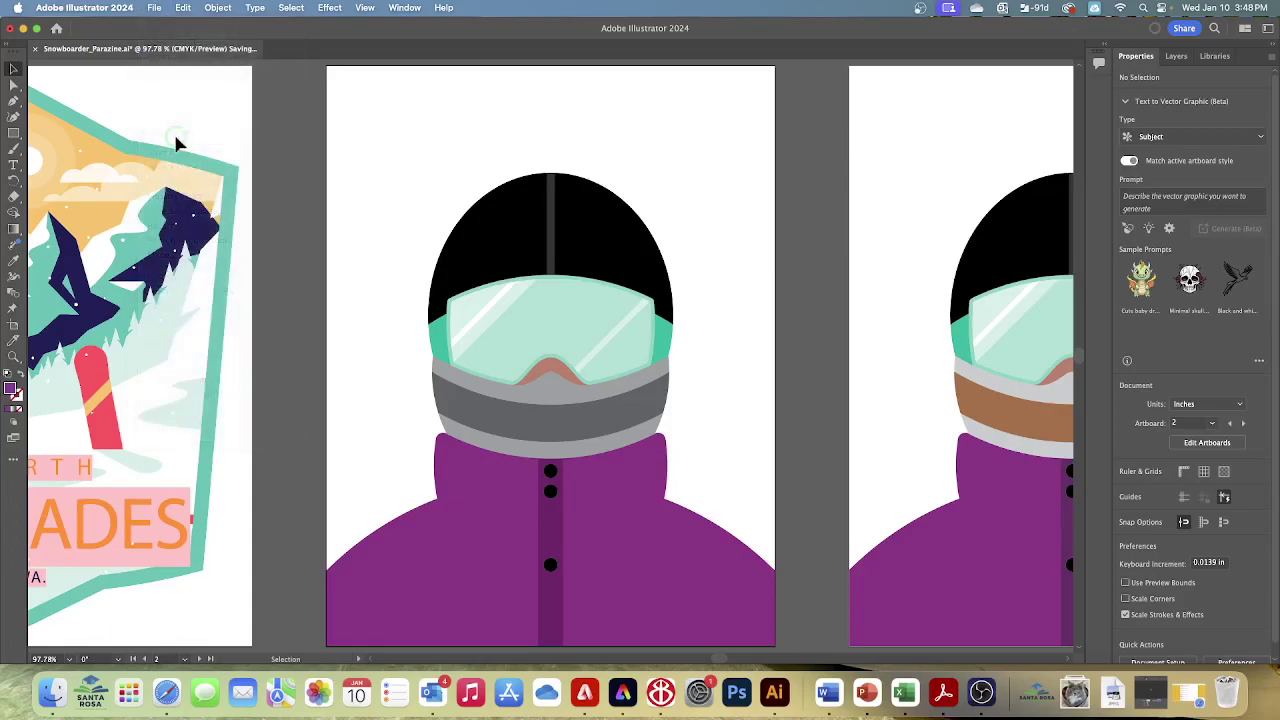